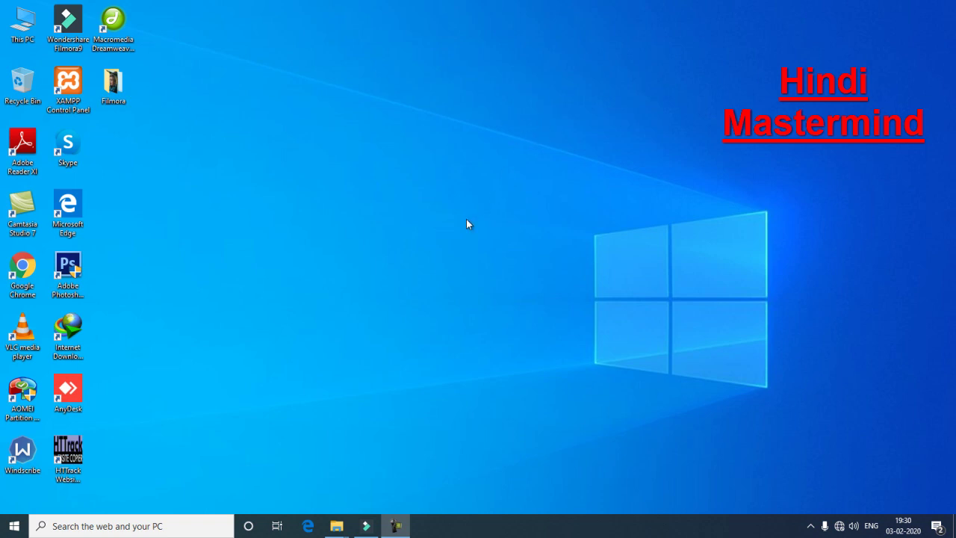
# In Filmora, import the four portrait photos and place them one after another at the start of video track 1.
pyautogui.click(366, 526)
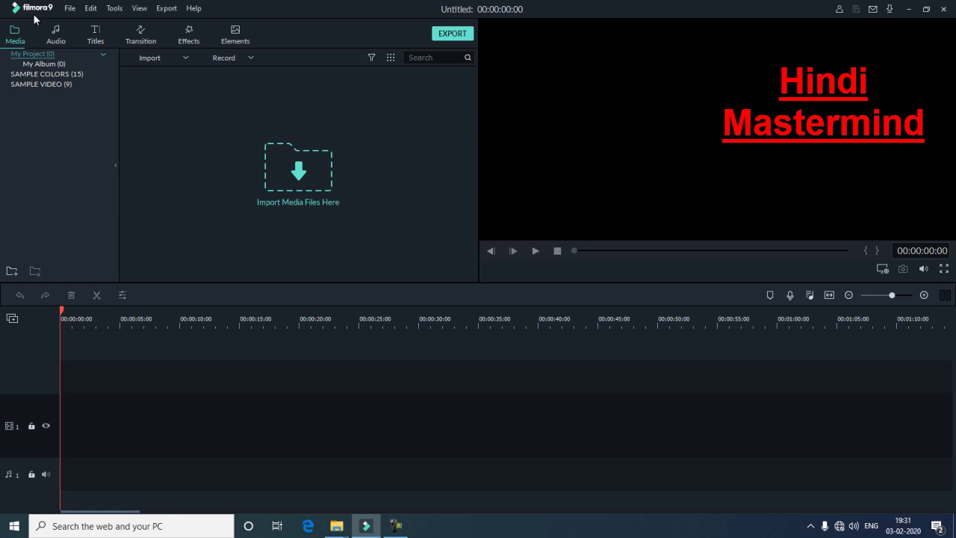
pyautogui.click(306, 190)
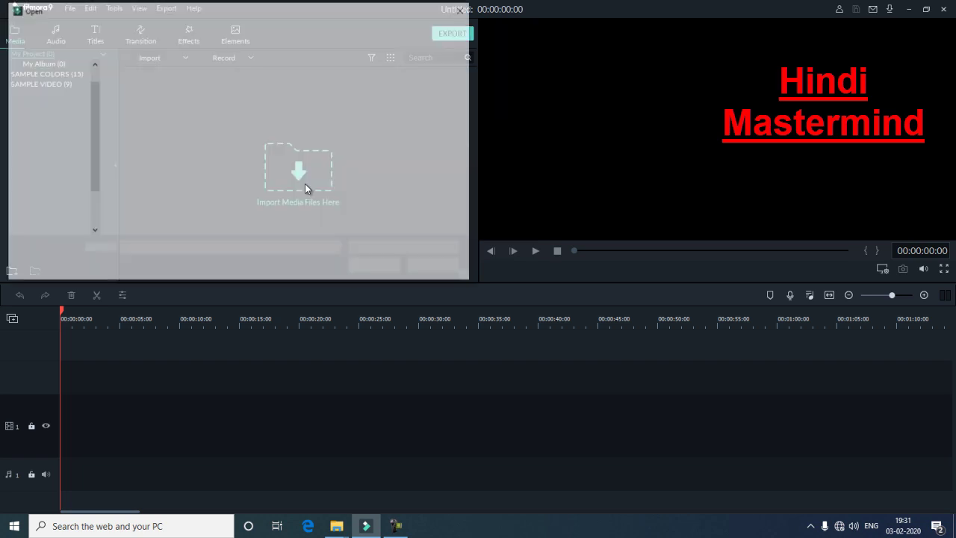
pyautogui.moveTo(422, 191); pyautogui.dragTo(132, 95)
pyautogui.click(358, 268)
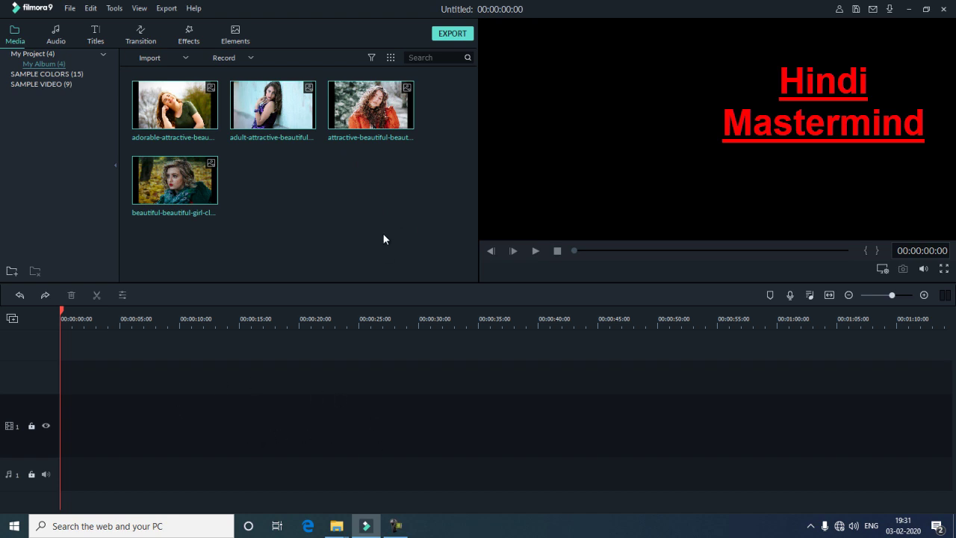
pyautogui.moveTo(421, 226); pyautogui.dragTo(133, 82)
pyautogui.moveTo(196, 207); pyautogui.dragTo(61, 425)
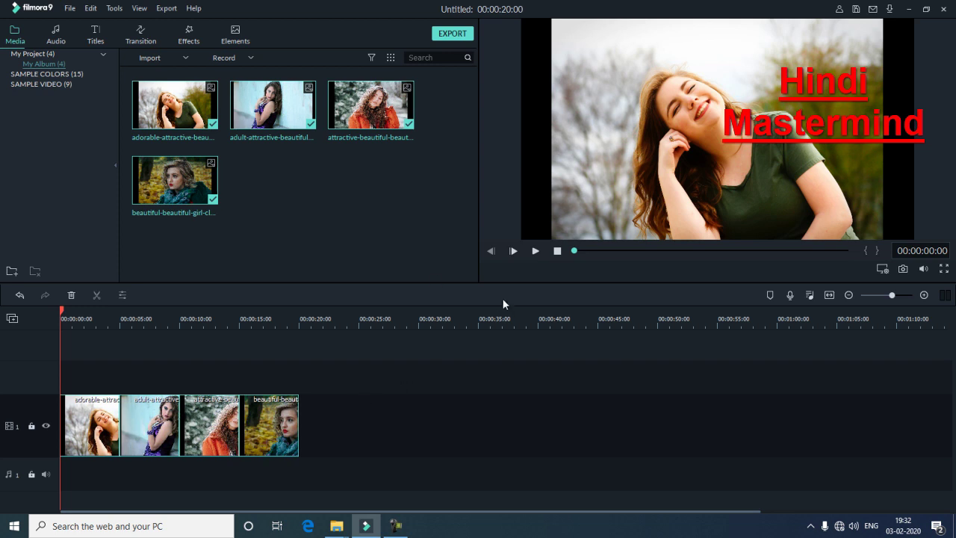
# Preview the photo sequence by playing and scrubbing through the clips, then return the playhead to the start.
pyautogui.click(535, 251)
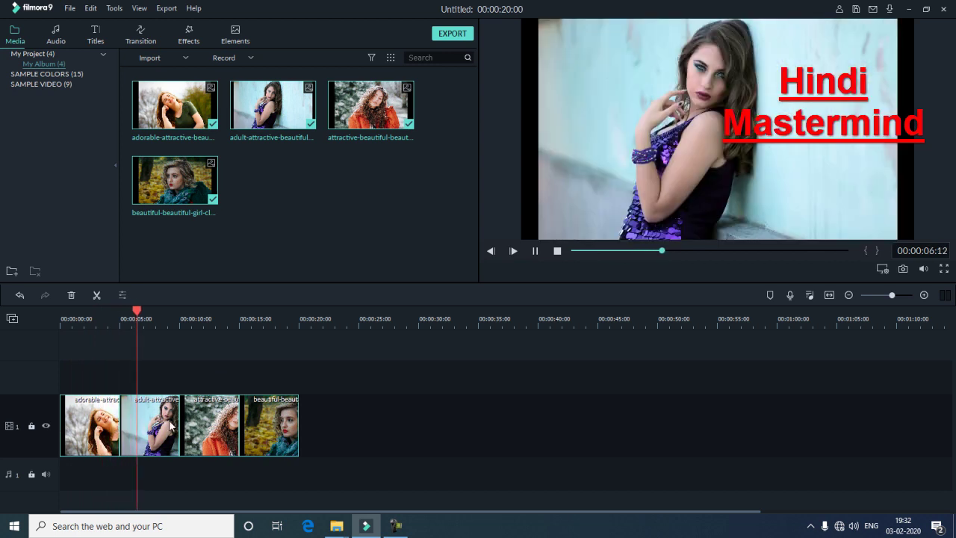
pyautogui.click(535, 250)
pyautogui.moveTo(163, 314); pyautogui.dragTo(102, 316)
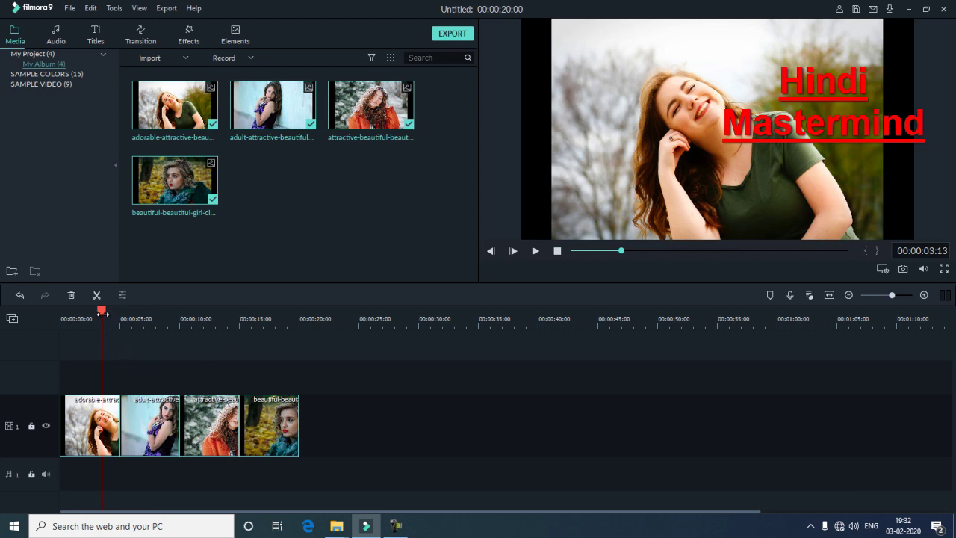
pyautogui.moveTo(103, 313); pyautogui.dragTo(195, 319)
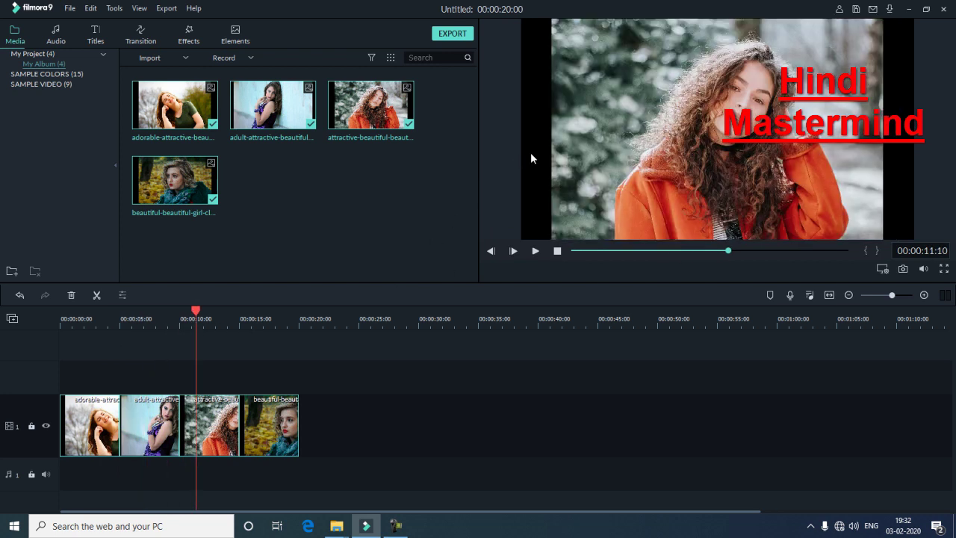
pyautogui.moveTo(198, 317); pyautogui.dragTo(257, 327)
pyautogui.press('Home')
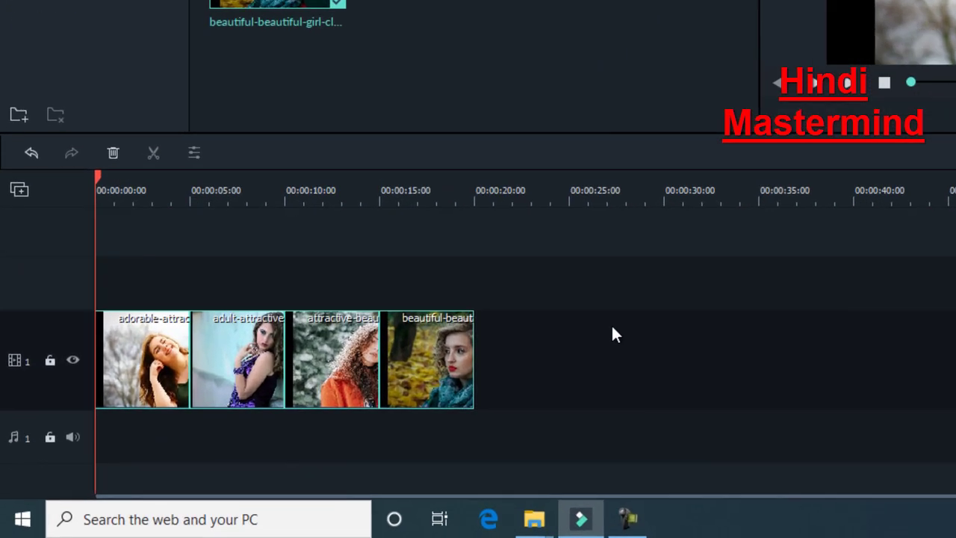
# Apply Crop to Fit to all four photo clips on video track 1 at once.
pyautogui.moveTo(753, 323); pyautogui.dragTo(173, 320)
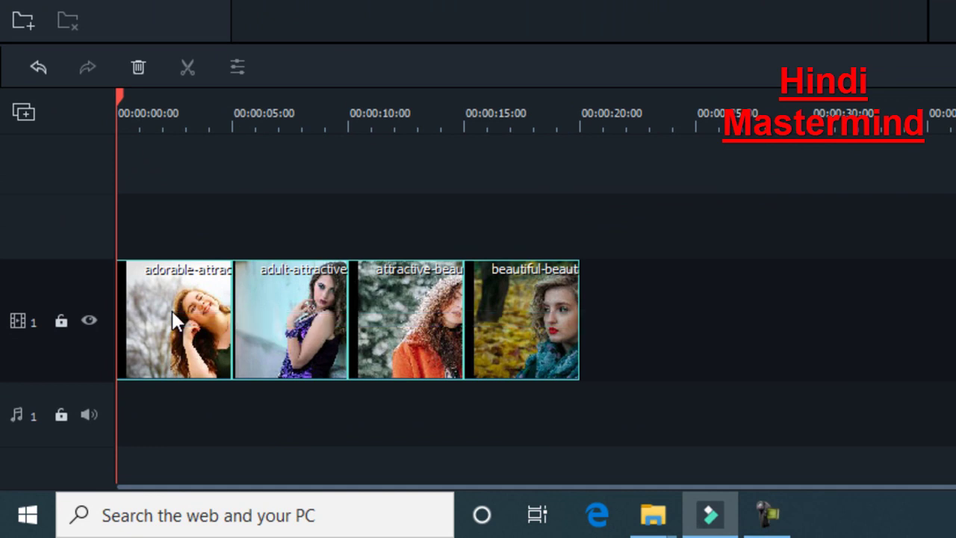
pyautogui.rightClick(173, 319)
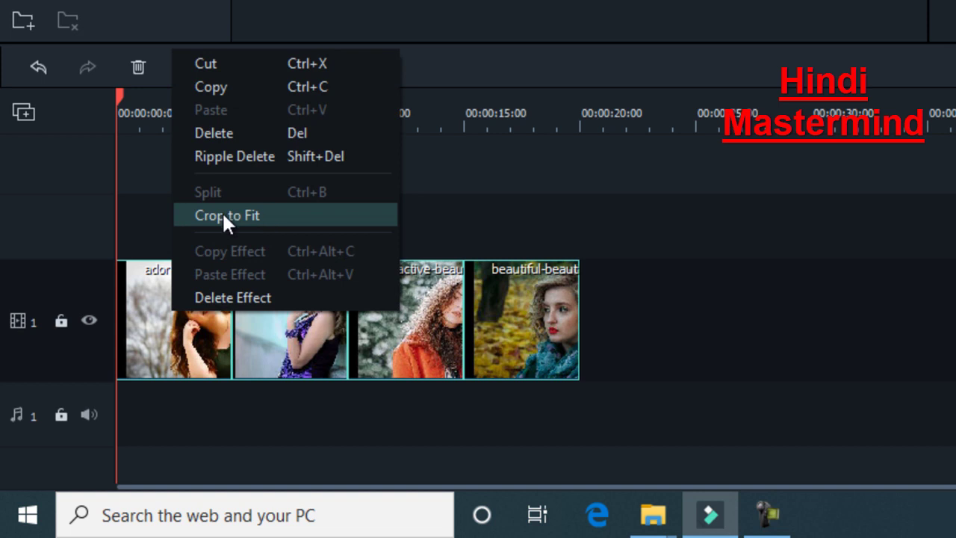
pyautogui.click(272, 215)
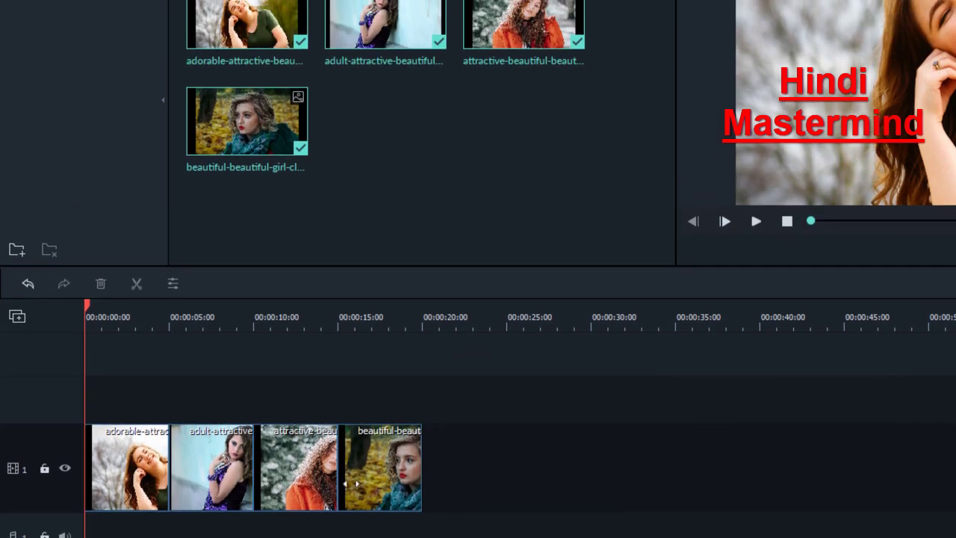
# Set the first photo clip's duration to 00:00:02:00.
pyautogui.click(127, 484)
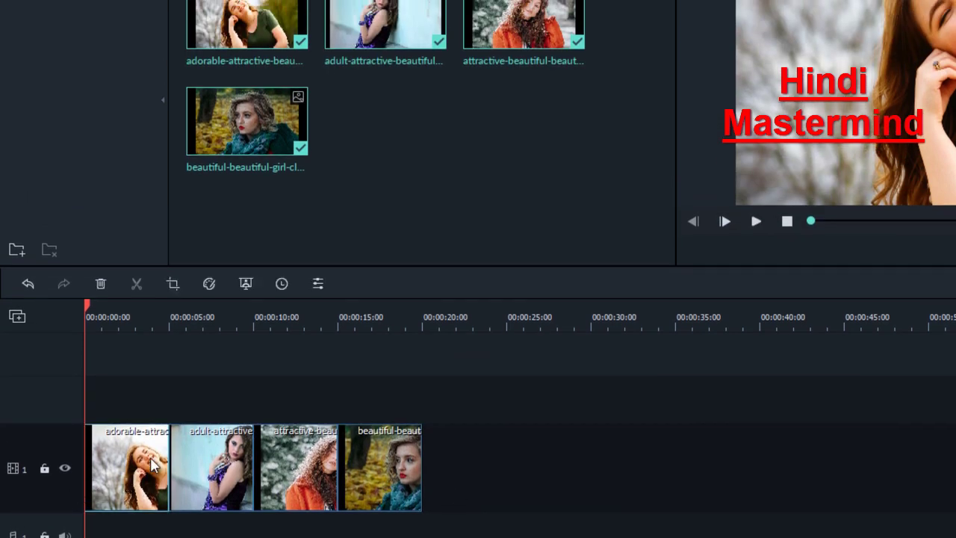
pyautogui.rightClick(146, 464)
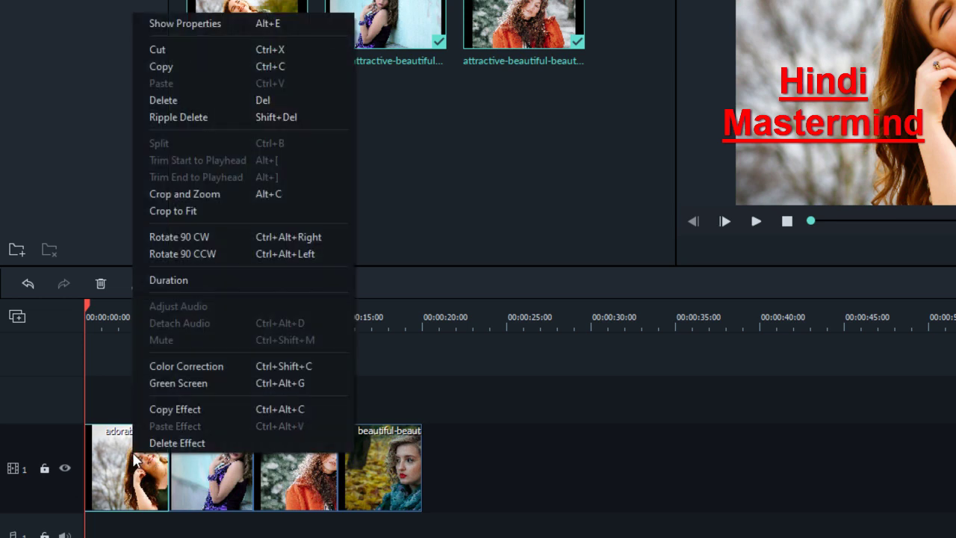
pyautogui.click(184, 280)
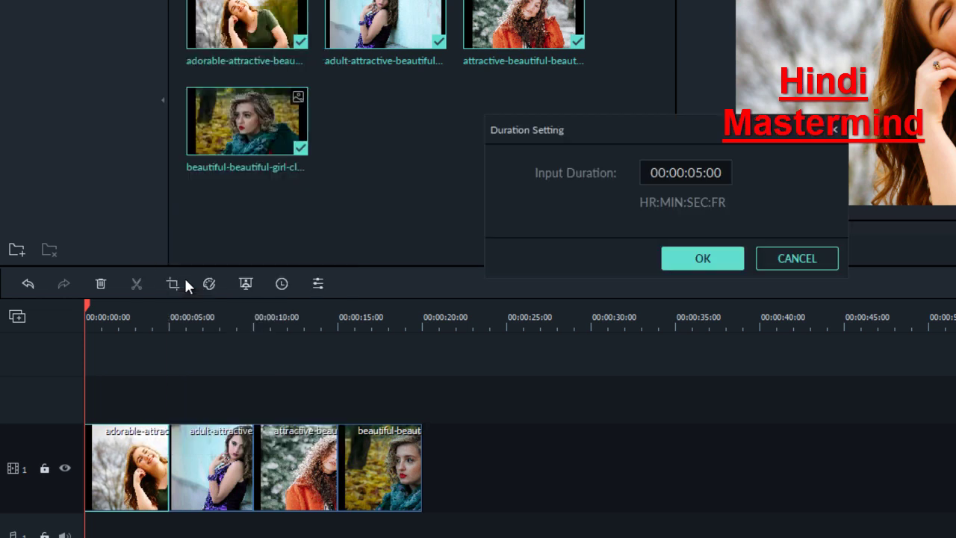
pyautogui.doubleClick(704, 172)
pyautogui.click(703, 172)
pyautogui.press('BackSpace')
pyautogui.write('2')
pyautogui.click(714, 260)
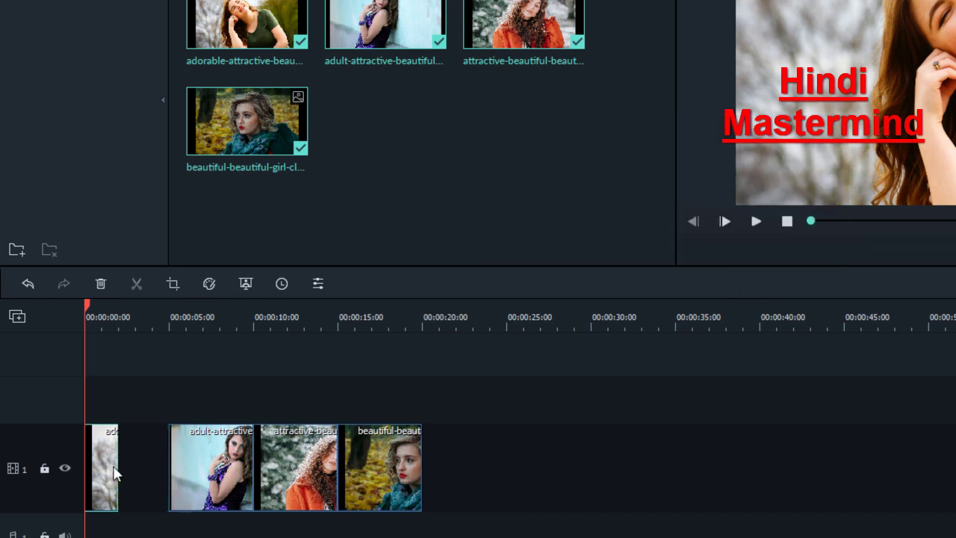
# Set the second photo clip's duration to 00:00:02:00.
pyautogui.click(192, 471)
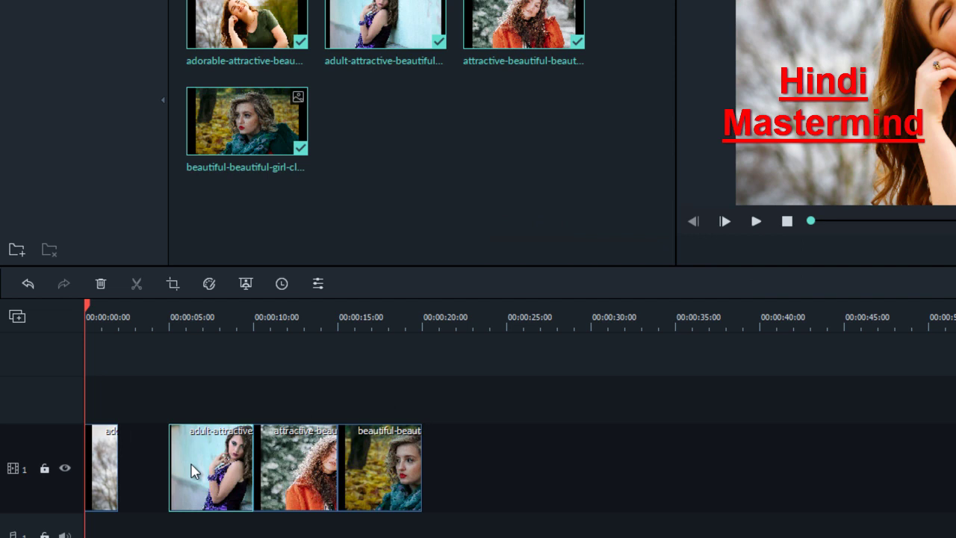
pyautogui.rightClick(192, 471)
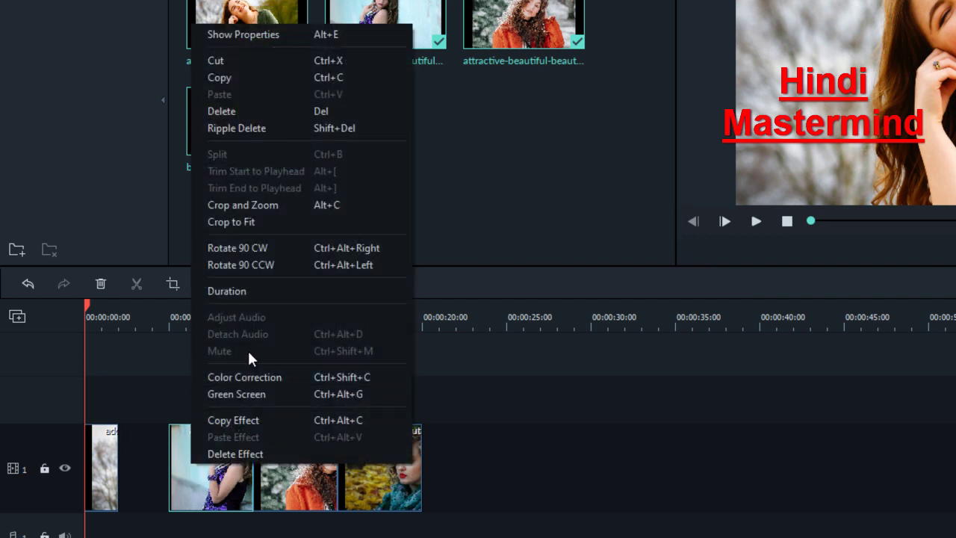
pyautogui.click(253, 292)
pyautogui.doubleClick(700, 180)
pyautogui.click(699, 179)
pyautogui.press('BackSpace')
pyautogui.write('2:00')
pyautogui.click(676, 261)
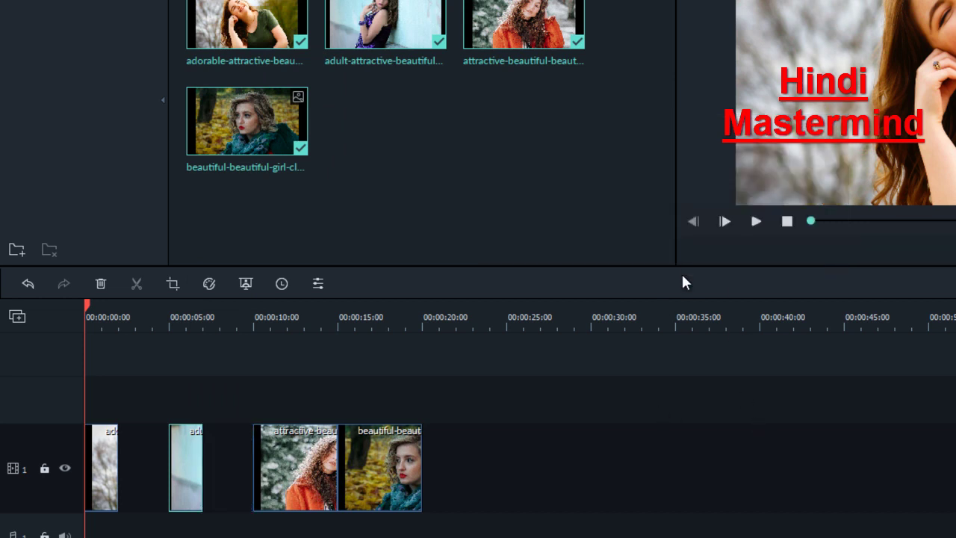
pyautogui.click(144, 458)
pyautogui.rightClick(151, 467)
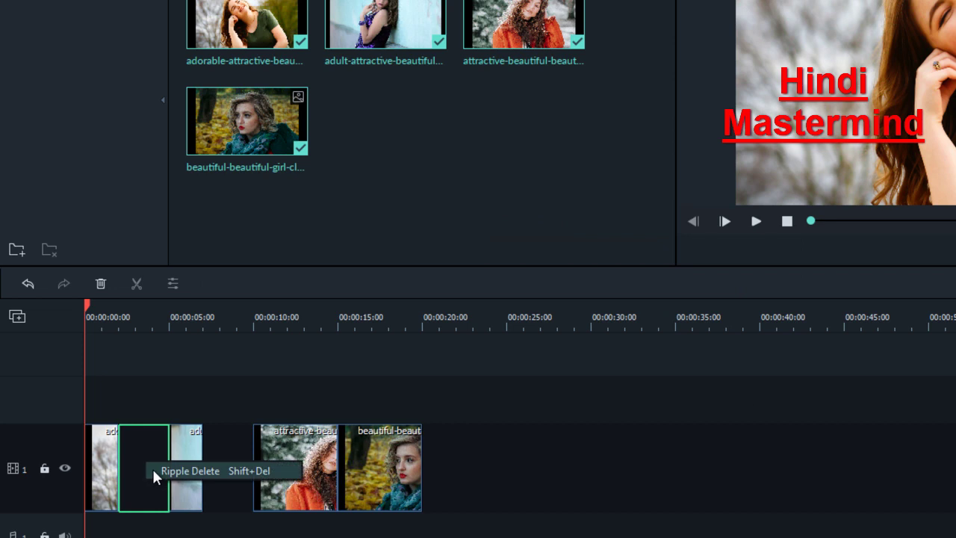
pyautogui.click(136, 444)
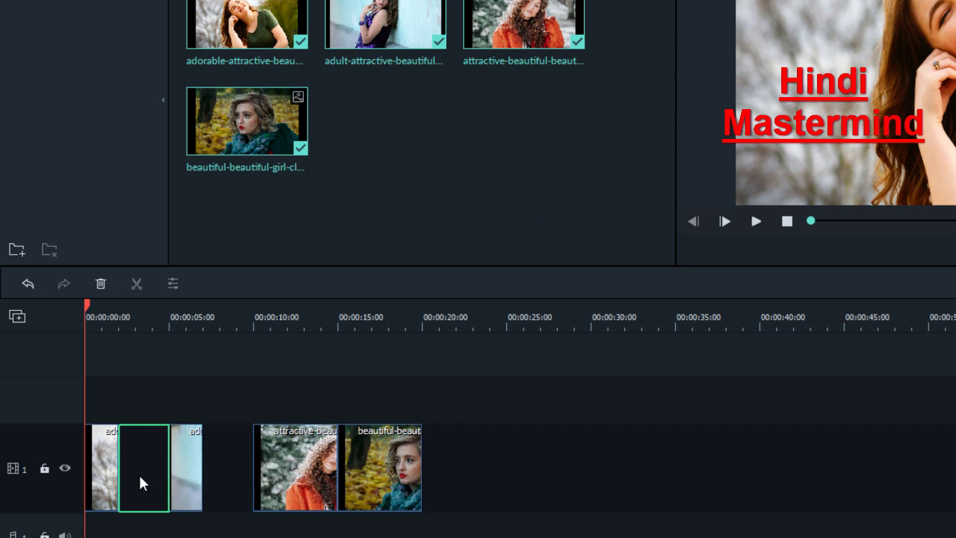
pyautogui.moveTo(181, 472); pyautogui.dragTo(164, 469)
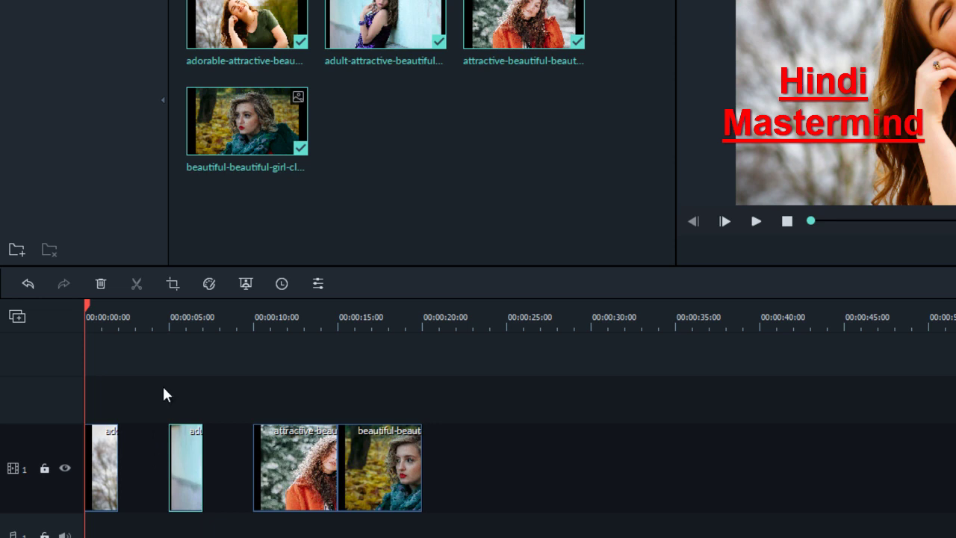
# Ripple delete the empty gap between the first and second photo clips.
pyautogui.click(139, 482)
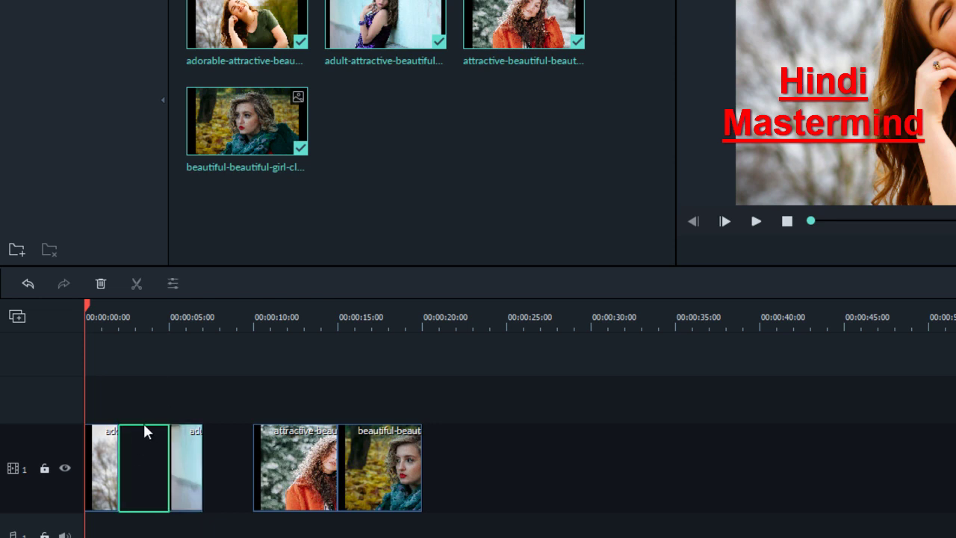
pyautogui.rightClick(146, 460)
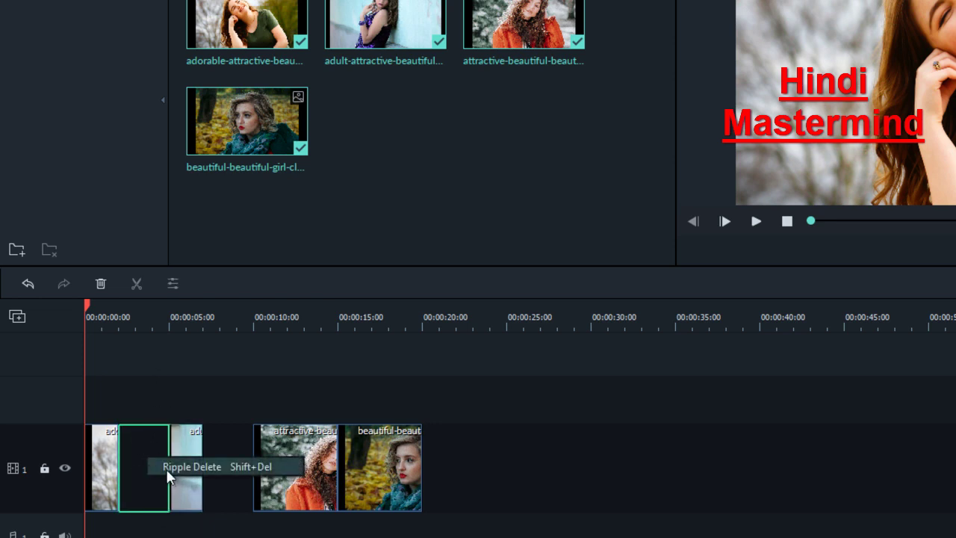
pyautogui.click(164, 469)
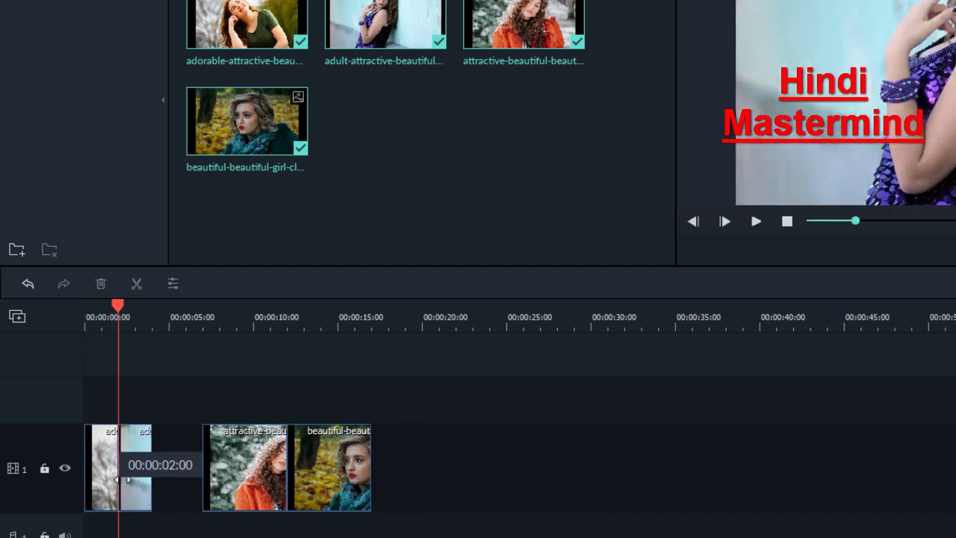
# Play the timeline from the start to check the first two shortened photo clips, and pause within the second.
pyautogui.moveTo(118, 310); pyautogui.dragTo(47, 308)
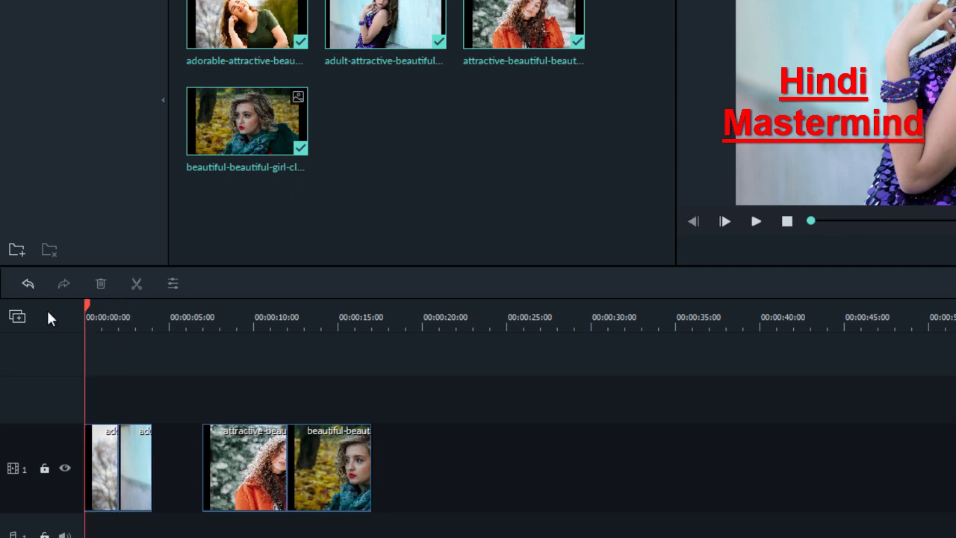
pyautogui.click(755, 221)
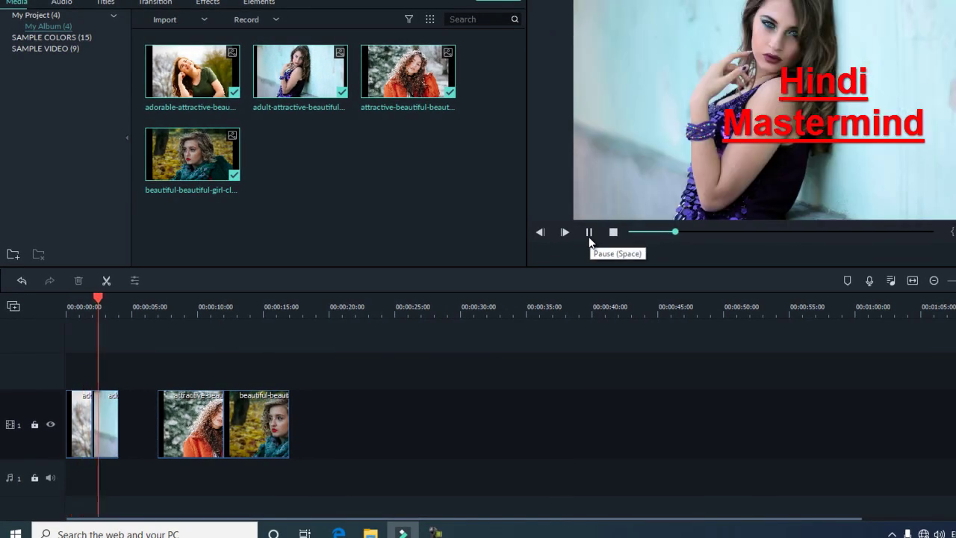
pyautogui.click(589, 237)
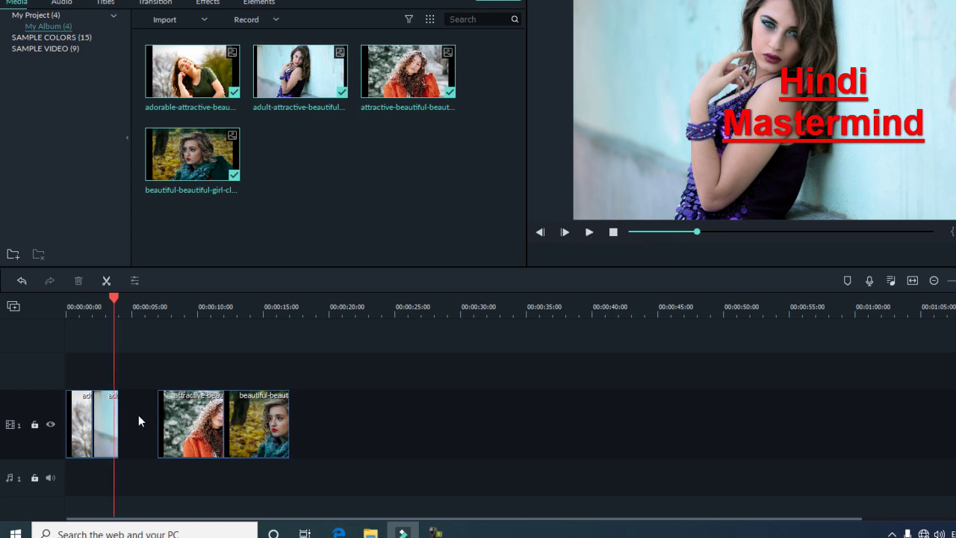
# Set the third photo clip's duration to 00:00:02:00.
pyautogui.click(161, 417)
pyautogui.rightClick(182, 427)
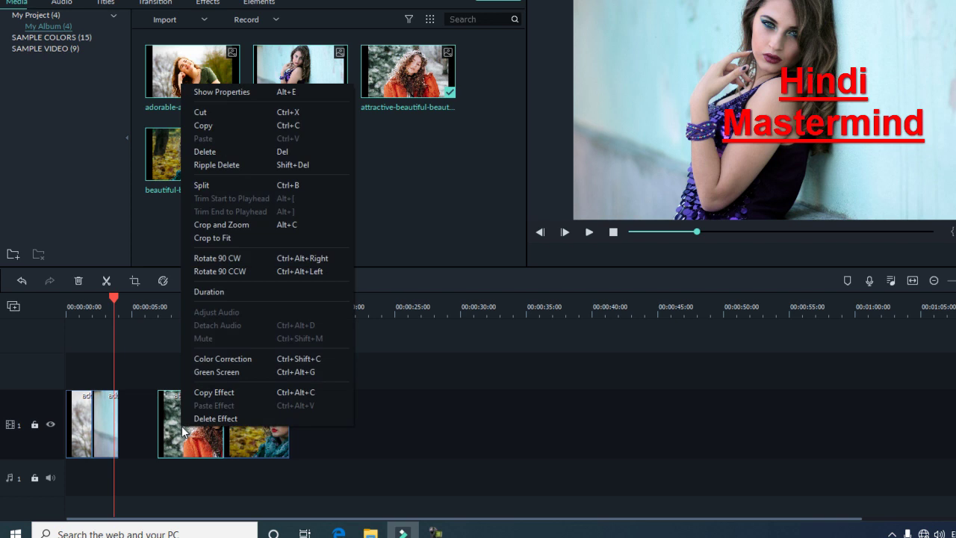
pyautogui.click(233, 293)
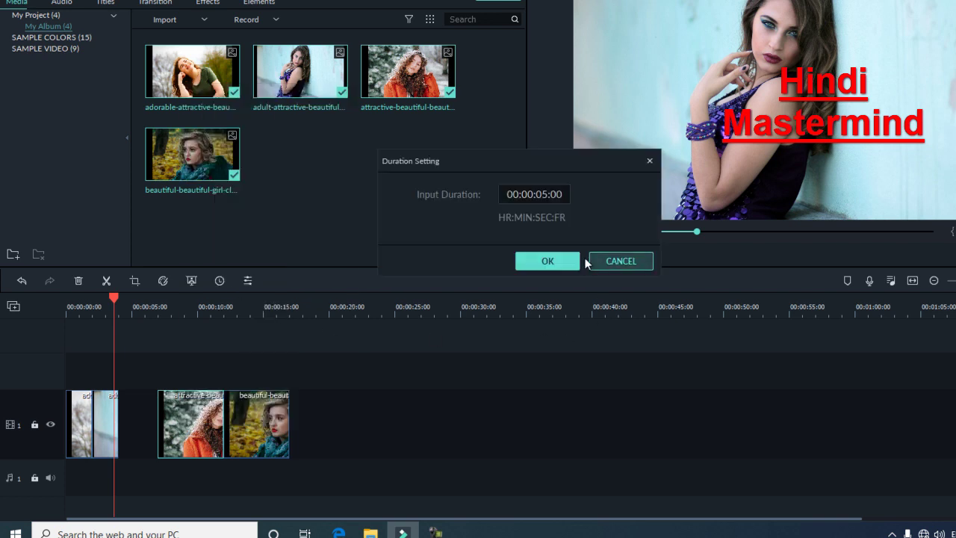
pyautogui.doubleClick(546, 195)
pyautogui.click(546, 194)
pyautogui.press('BackSpace')
pyautogui.write('2')
pyautogui.click(549, 261)
# Set the fourth photo clip's duration to 00:00:02:00.
pyautogui.rightClick(278, 410)
pyautogui.click(293, 283)
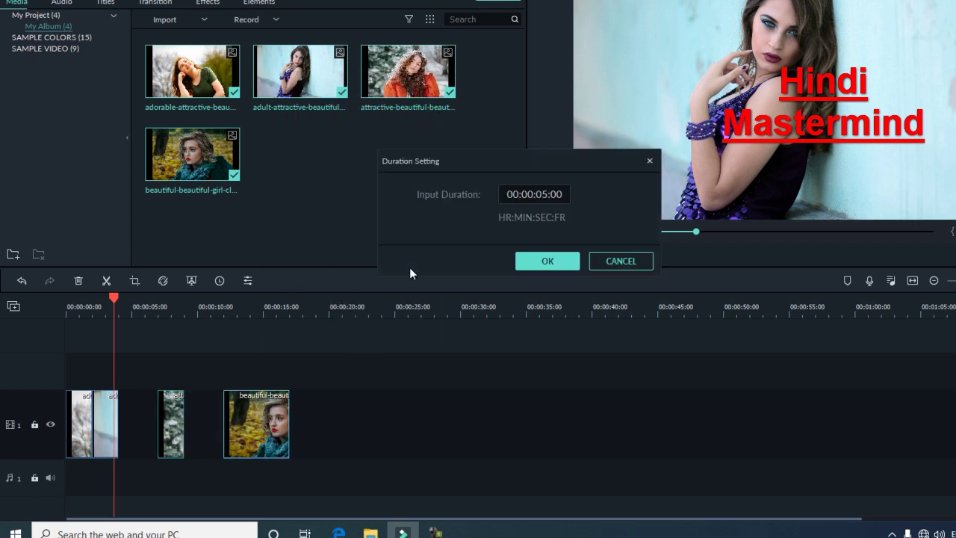
pyautogui.click(545, 194)
pyautogui.press('BackSpace')
pyautogui.write('2')
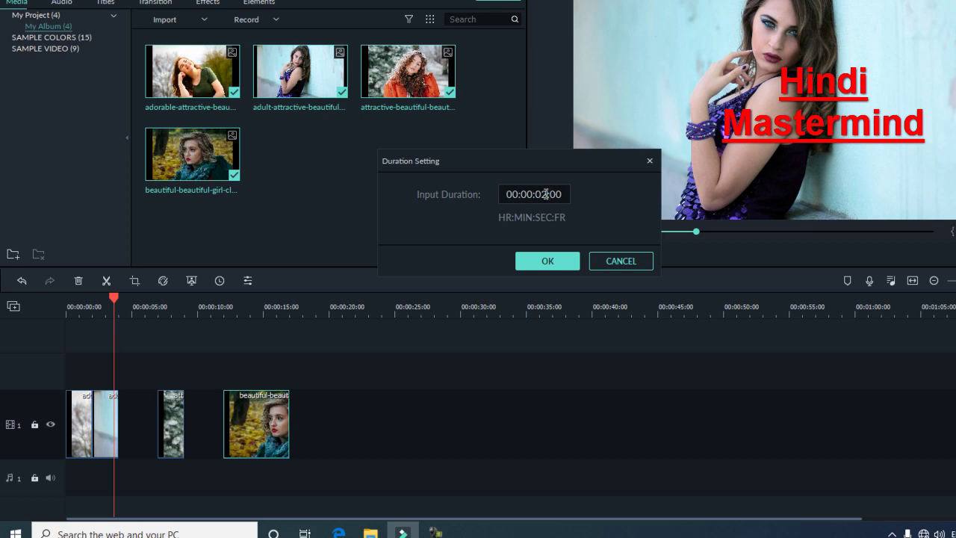
pyautogui.click(543, 261)
# Ripple delete the empty gaps before the third and fourth photo clips.
pyautogui.click(150, 422)
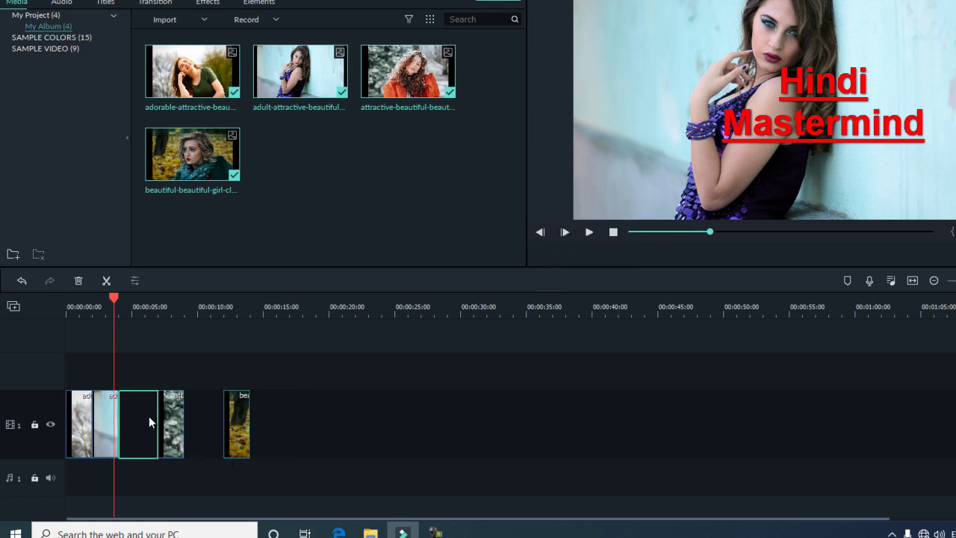
pyautogui.rightClick(138, 431)
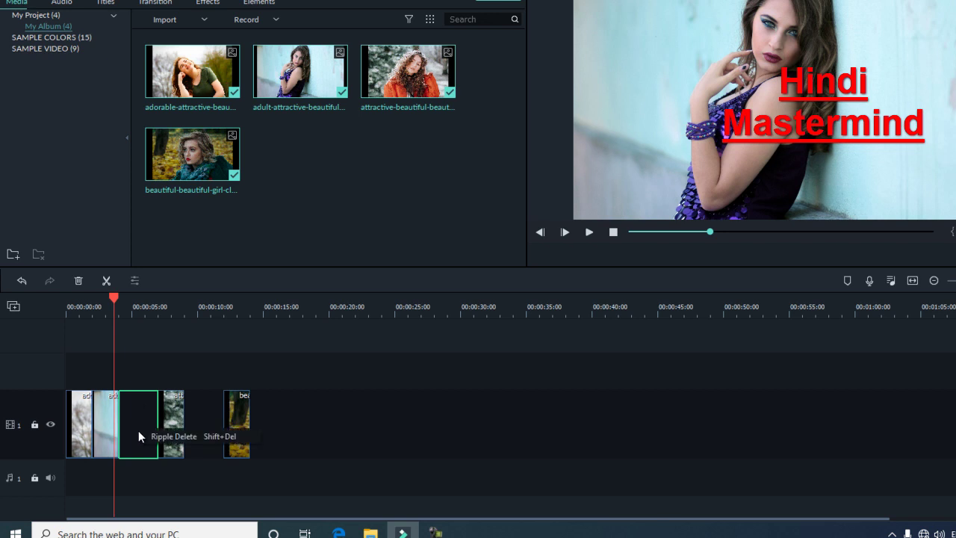
pyautogui.click(148, 435)
pyautogui.click(166, 423)
pyautogui.rightClick(167, 423)
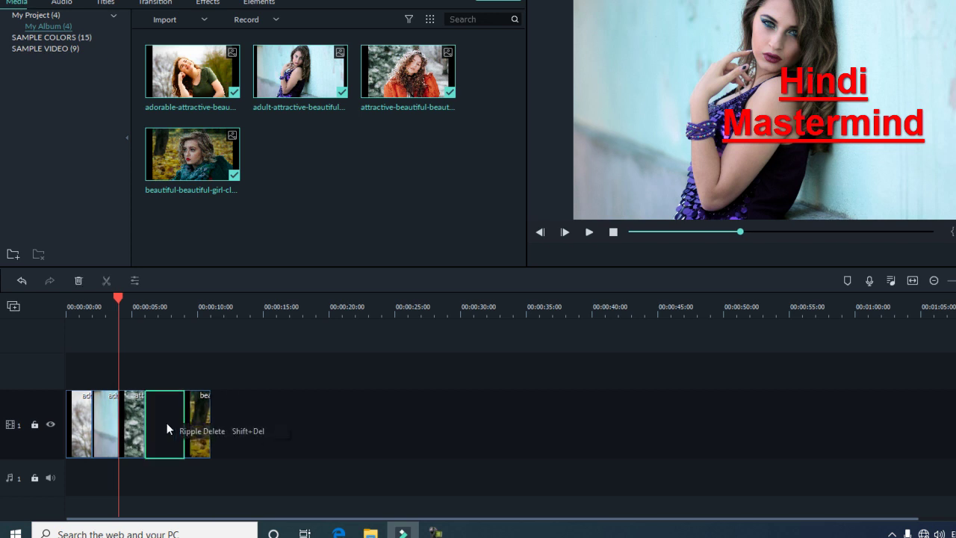
pyautogui.click(217, 433)
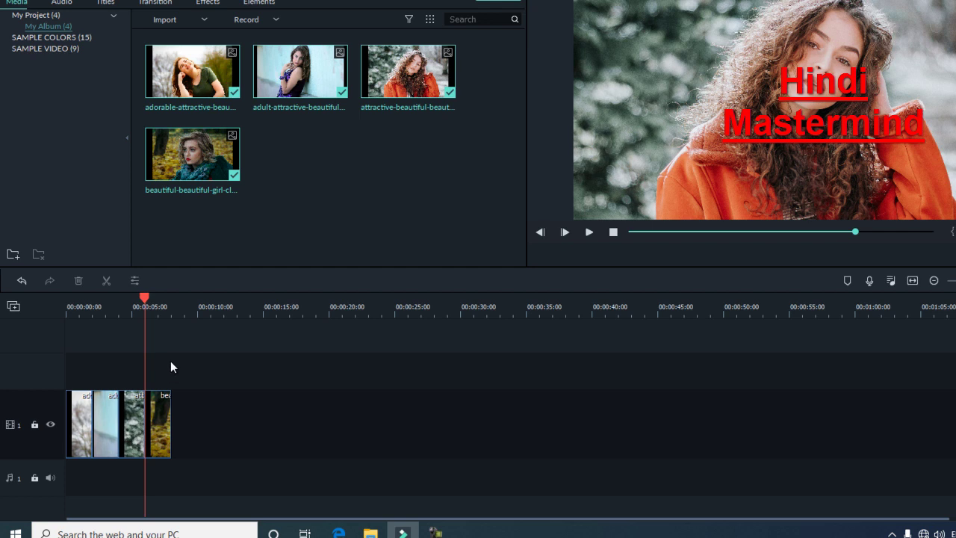
# Return the playhead to the start and set up a Pan & Zoom with 16:9 ratio on the first photo clip.
pyautogui.moveTo(147, 303); pyautogui.dragTo(60, 321)
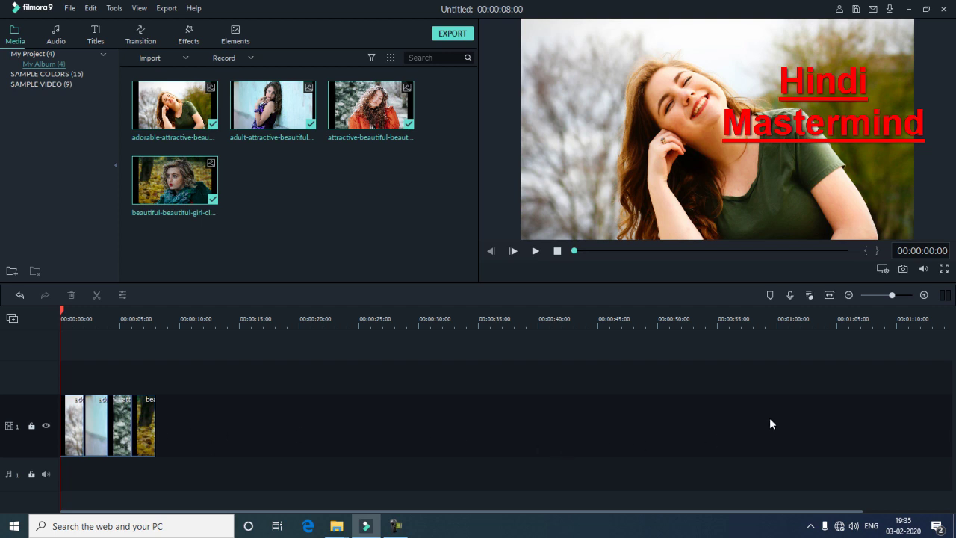
pyautogui.click(830, 297)
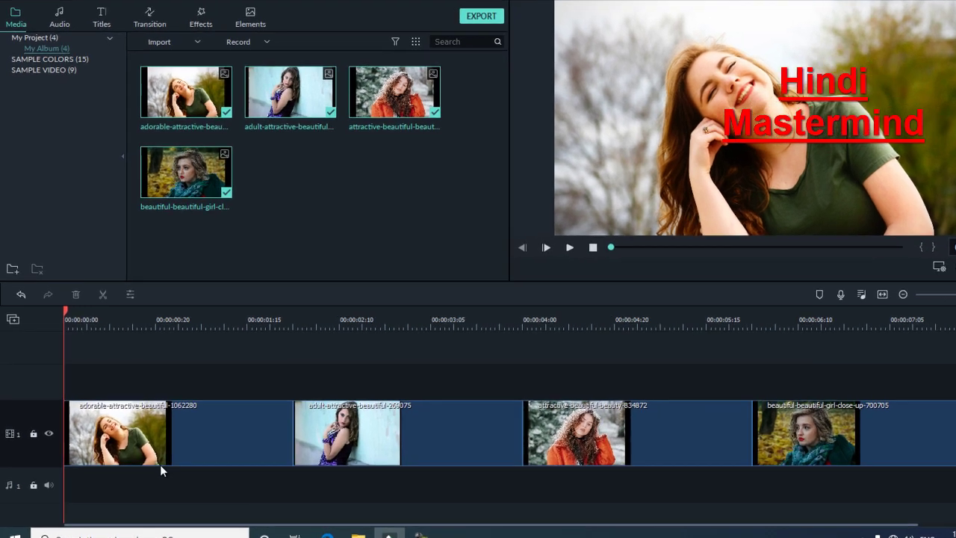
pyautogui.click(138, 447)
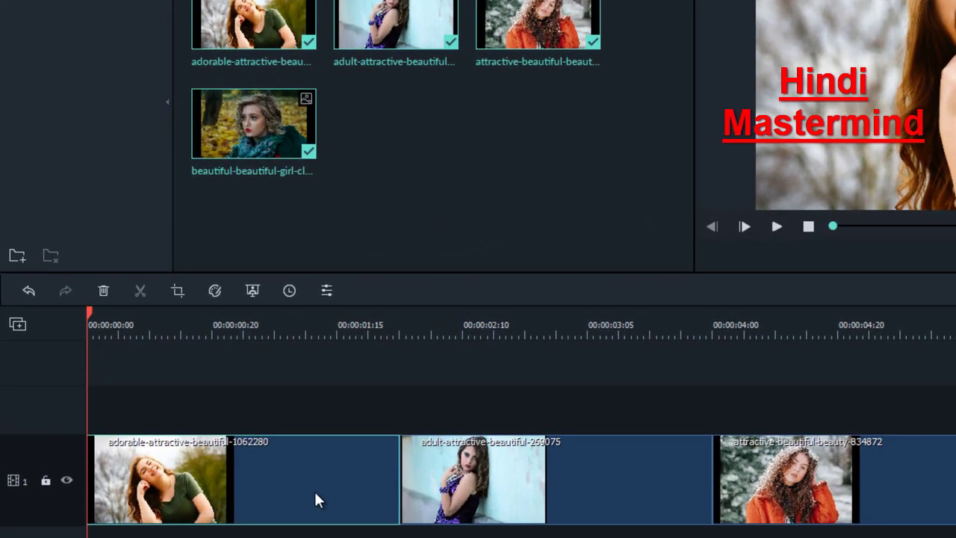
pyautogui.rightClick(289, 487)
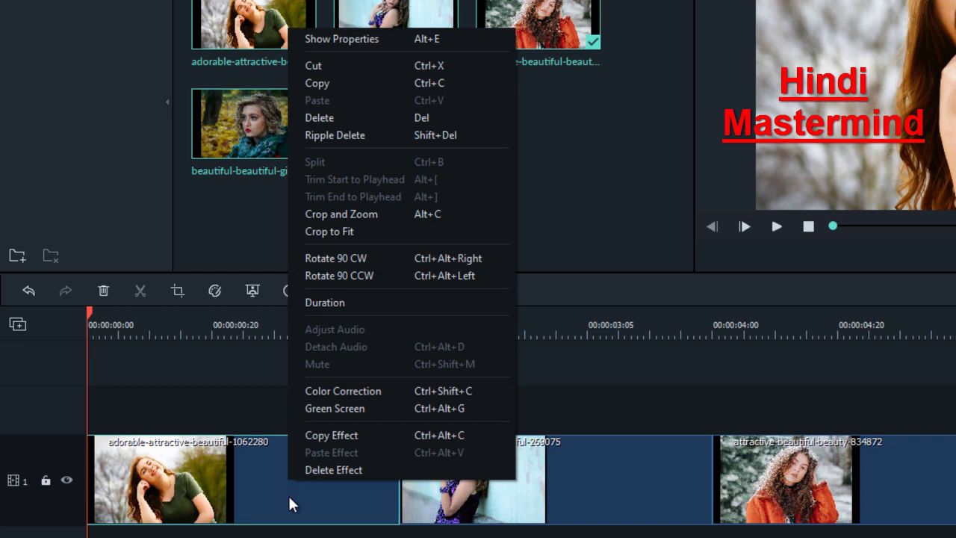
pyautogui.click(398, 214)
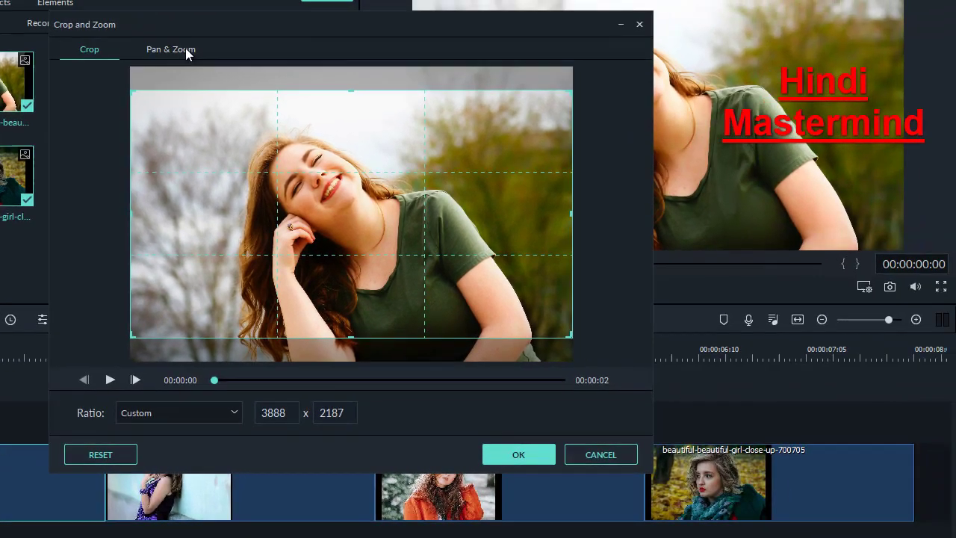
pyautogui.click(186, 49)
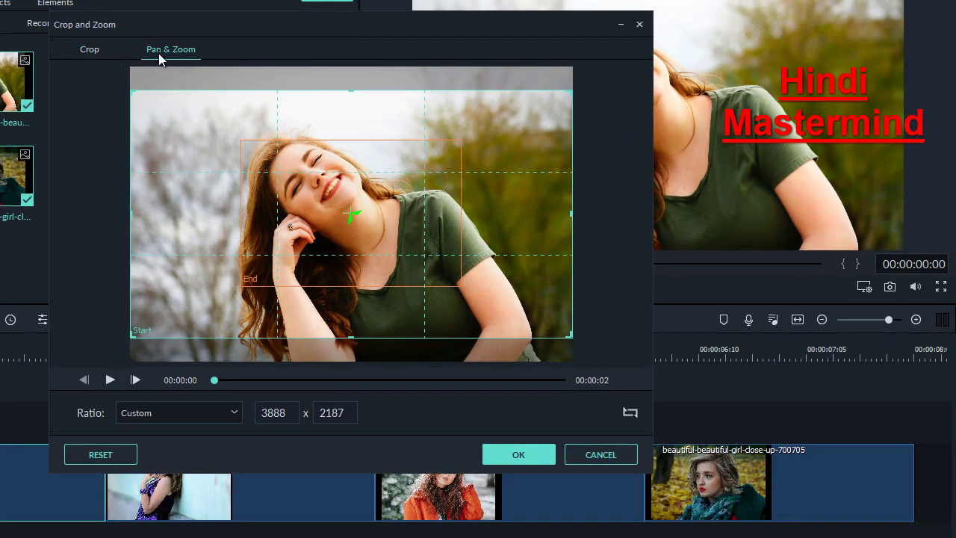
pyautogui.click(202, 419)
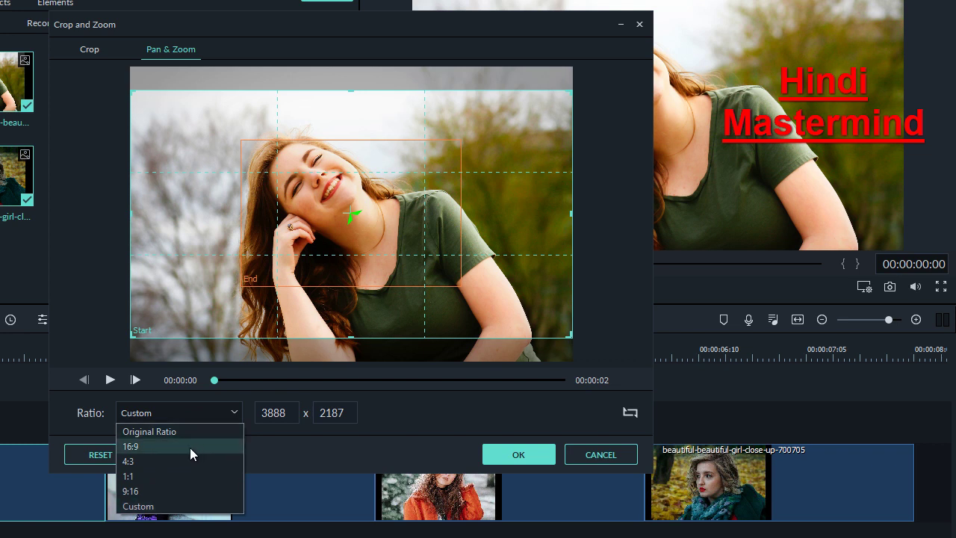
pyautogui.click(190, 447)
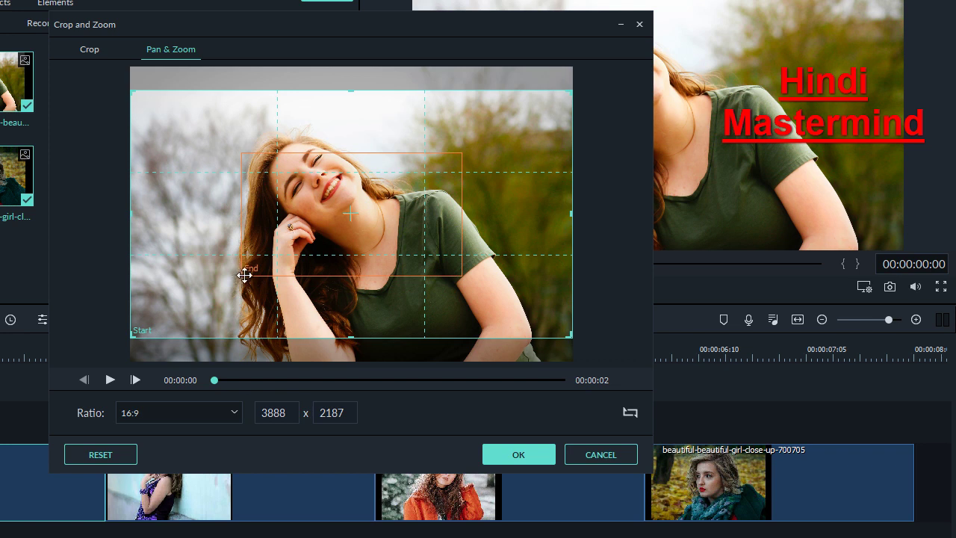
# Enlarge the first clip's Pan & Zoom end frame to about 3678 x 2069, slightly inside the start frame, and apply it.
pyautogui.click(309, 196)
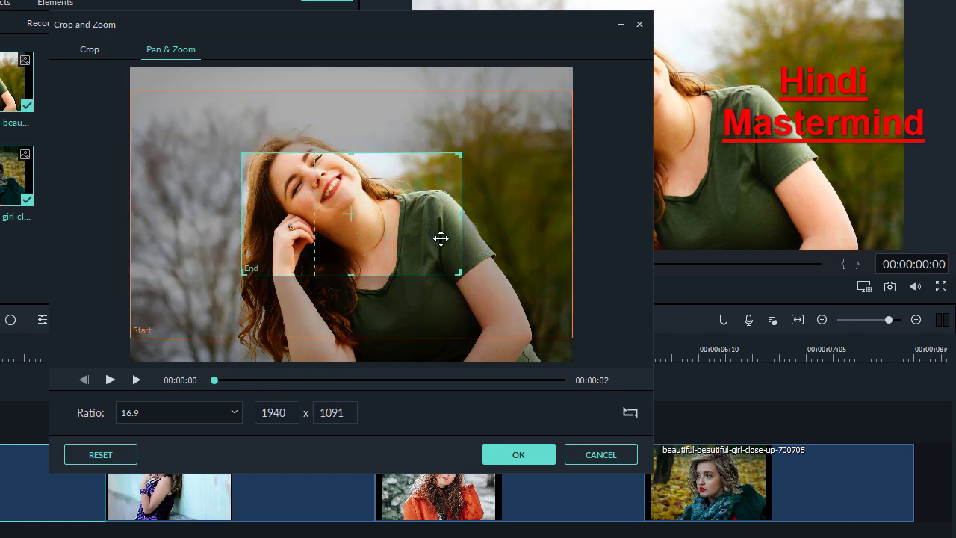
pyautogui.moveTo(242, 275); pyautogui.dragTo(143, 321)
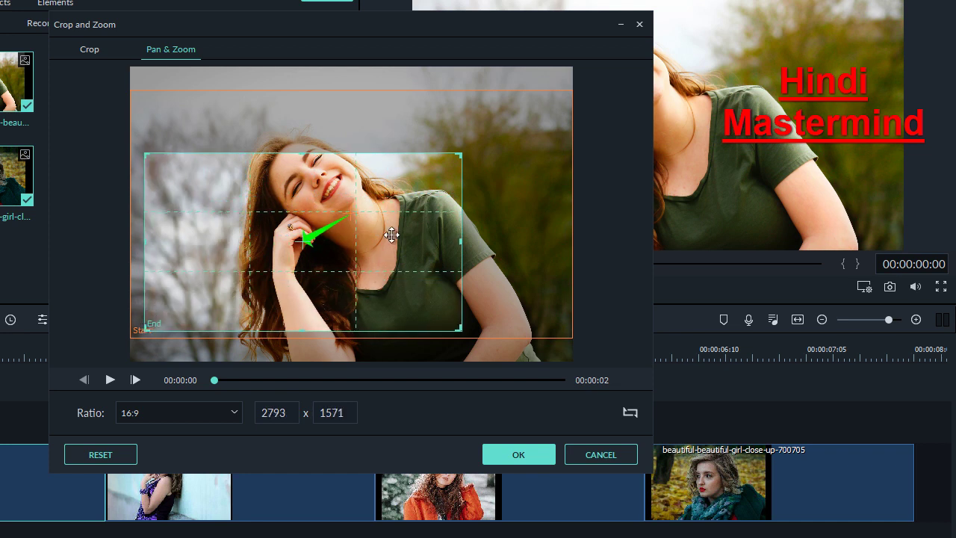
pyautogui.moveTo(463, 156); pyautogui.dragTo(562, 100)
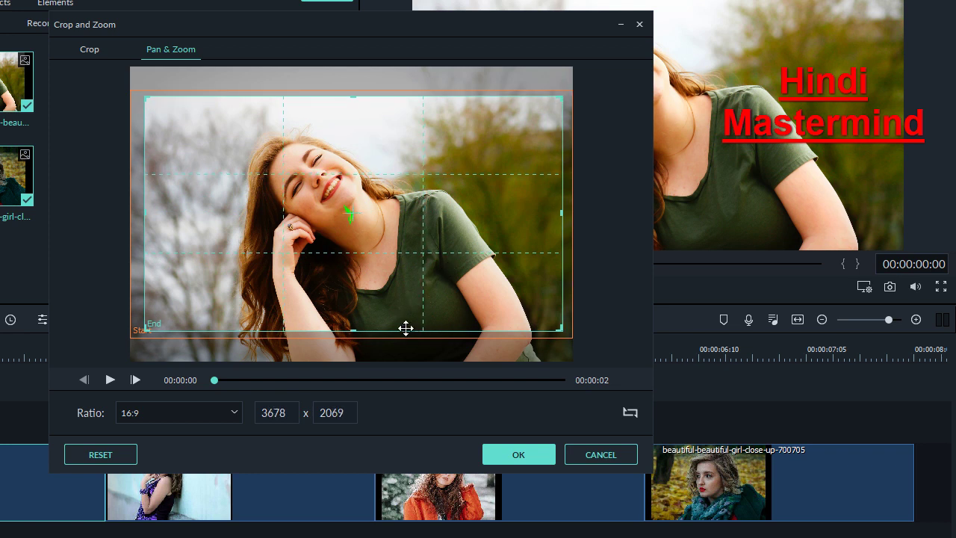
pyautogui.click(505, 458)
pyautogui.rightClick(213, 476)
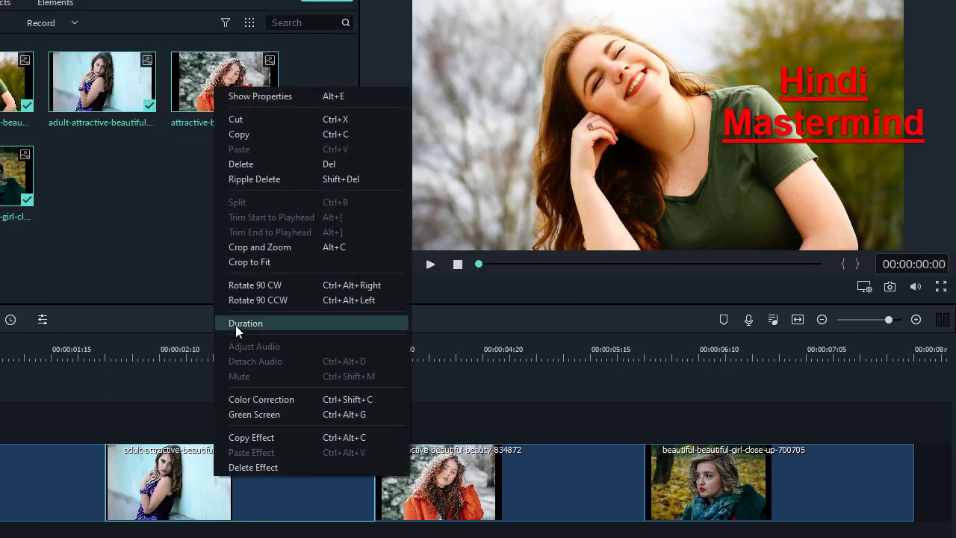
pyautogui.click(235, 324)
pyautogui.click(475, 305)
# Set up a Pan & Zoom with 16:9 ratio on the second photo clip.
pyautogui.rightClick(249, 463)
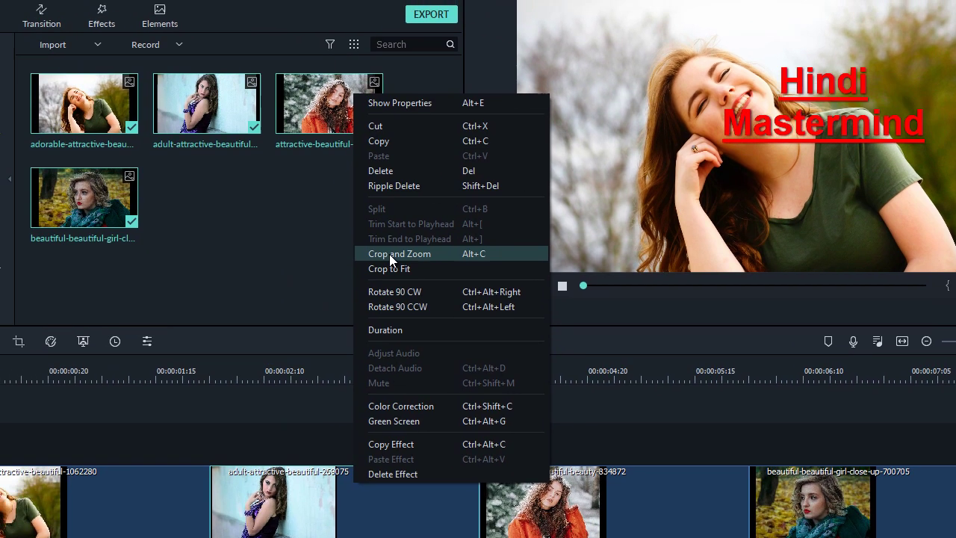
pyautogui.click(292, 234)
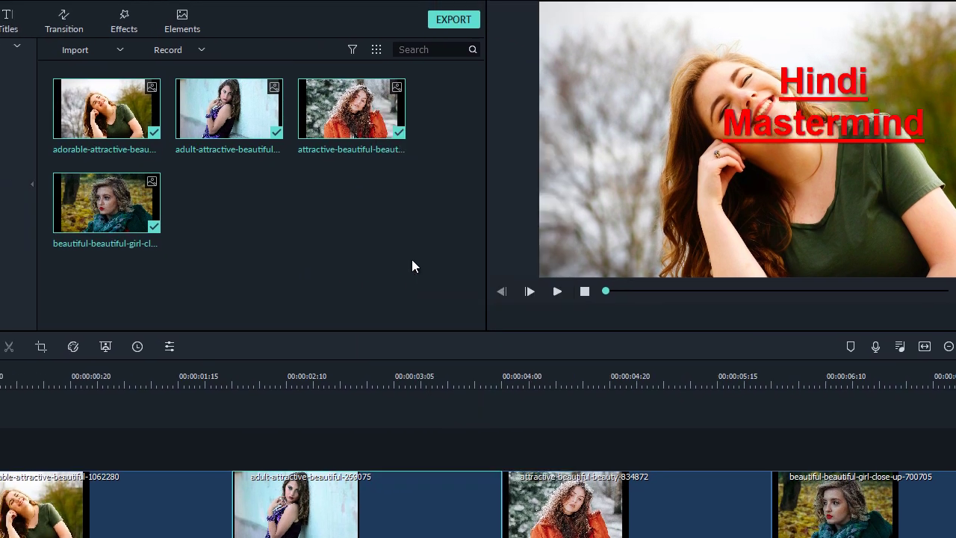
pyautogui.click(298, 79)
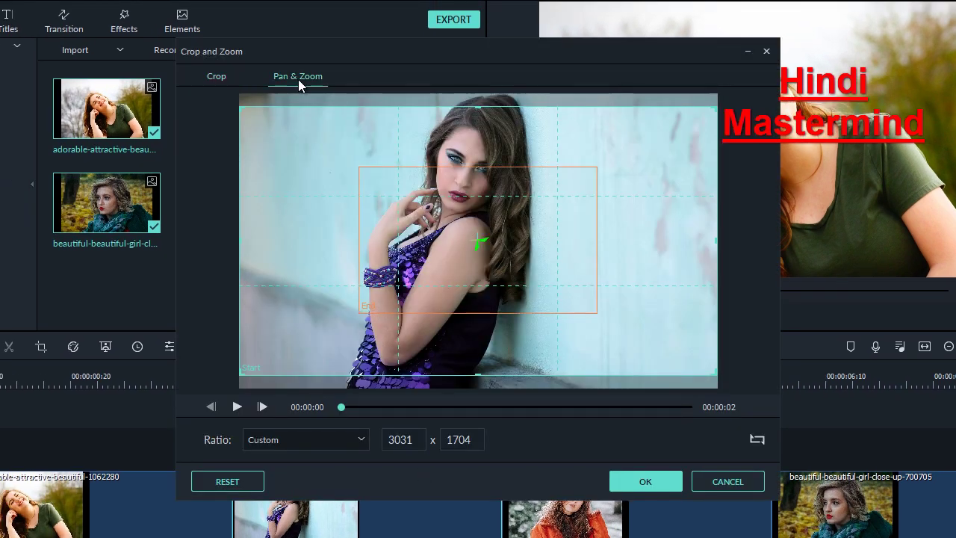
pyautogui.click(296, 438)
pyautogui.click(299, 472)
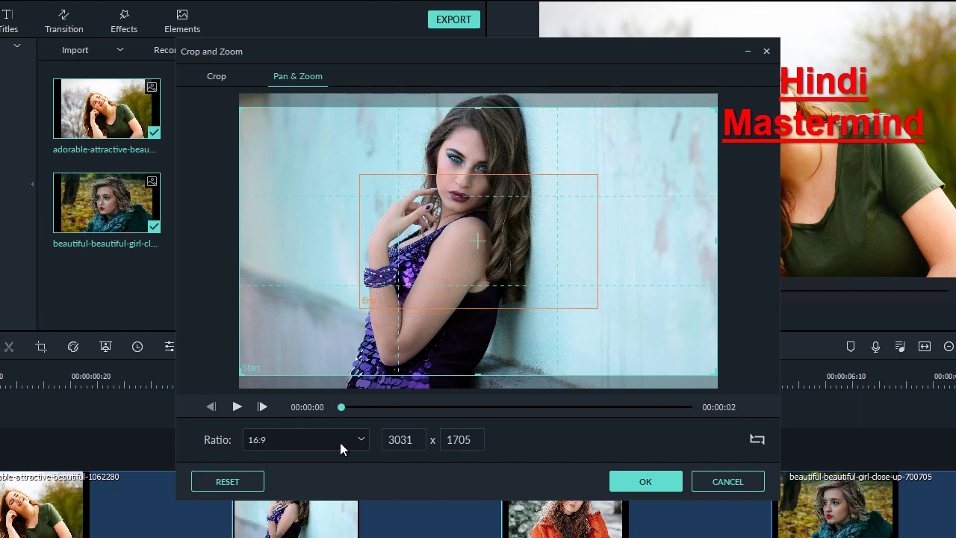
# Enlarge the second clip's Pan & Zoom end frame to about 2931 x 1649, slightly inside the start frame, and apply it.
pyautogui.click(458, 219)
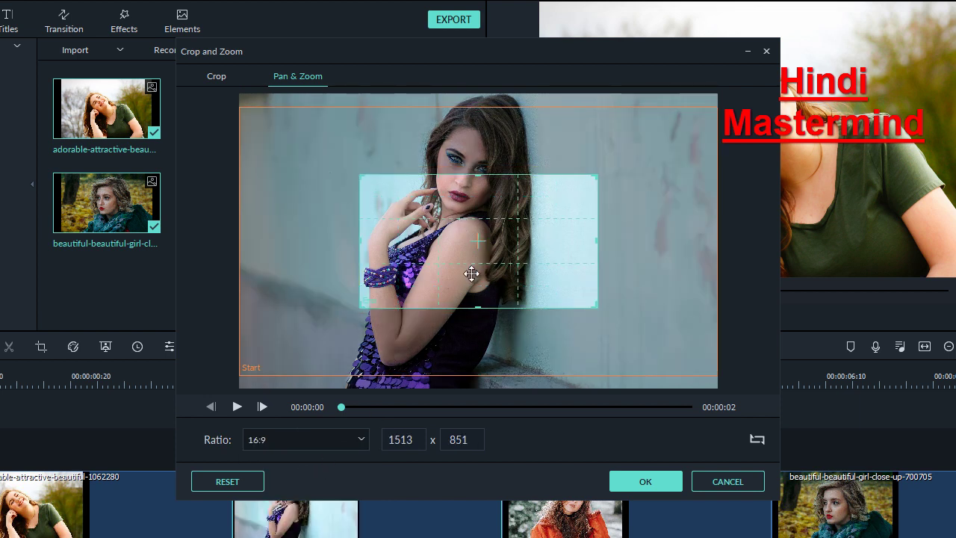
pyautogui.moveTo(358, 310); pyautogui.dragTo(249, 355)
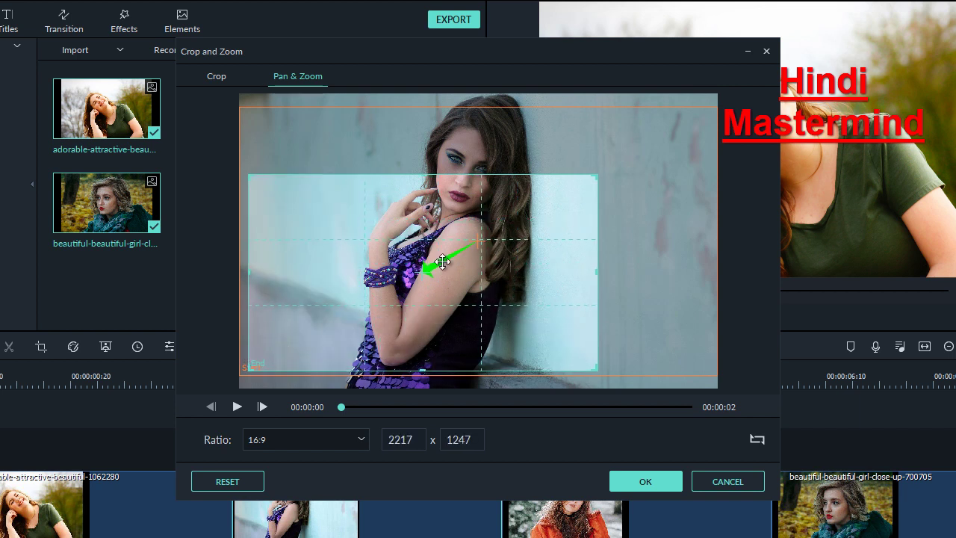
pyautogui.moveTo(600, 178); pyautogui.dragTo(710, 121)
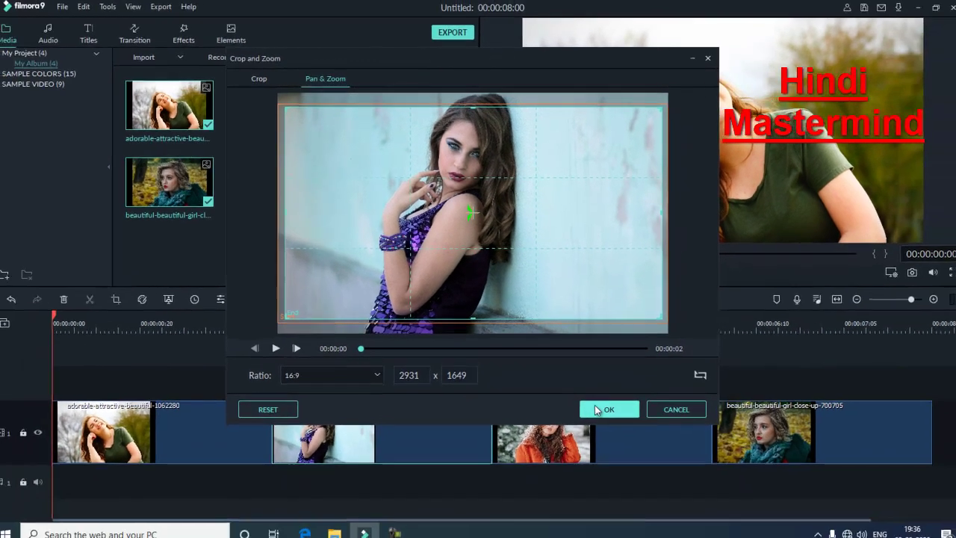
pyautogui.click(645, 481)
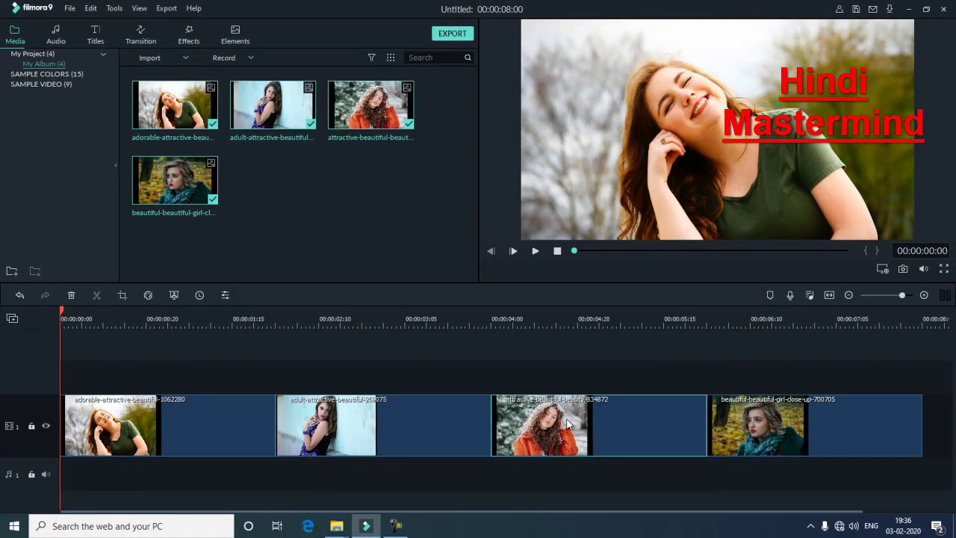
# Set up a Pan & Zoom with 16:9 ratio on the third photo clip.
pyautogui.rightClick(568, 424)
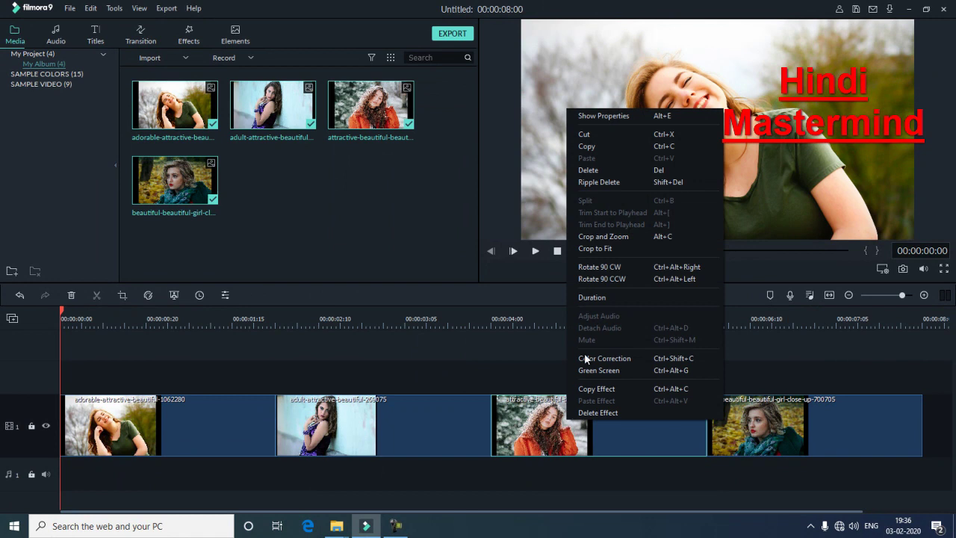
pyautogui.click(602, 237)
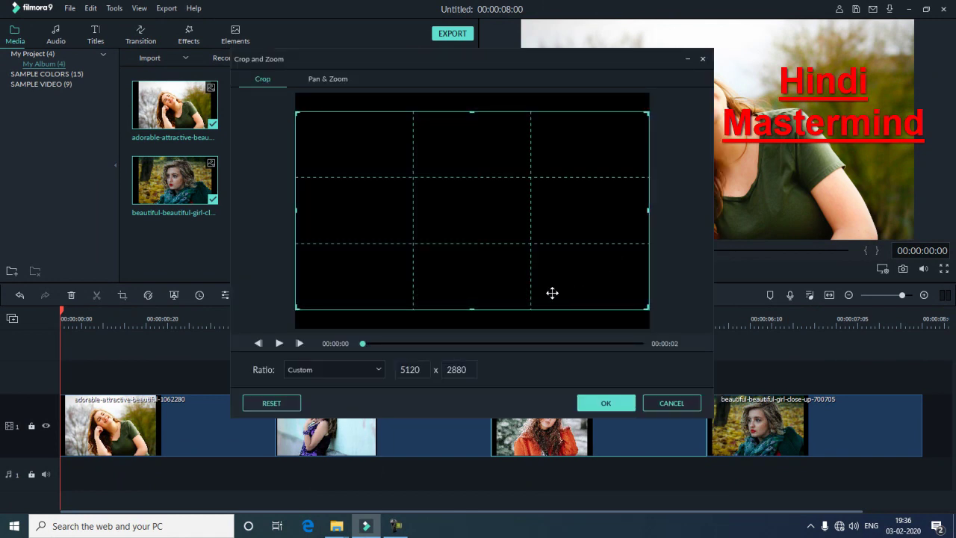
pyautogui.click(327, 79)
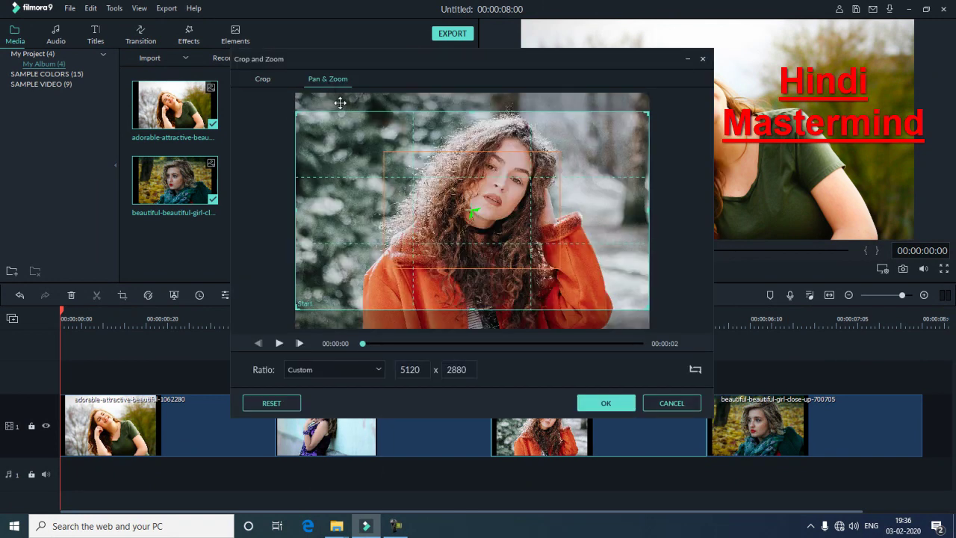
pyautogui.click(336, 367)
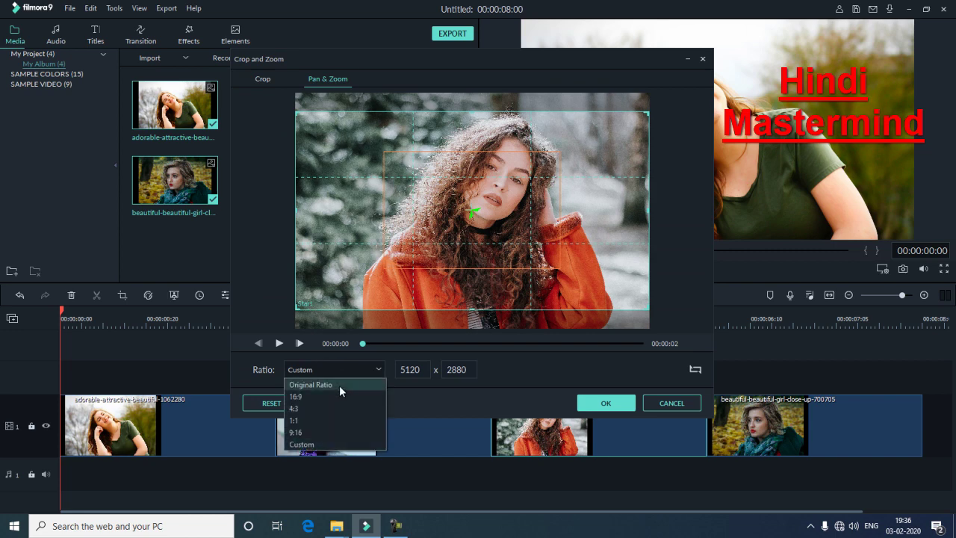
pyautogui.click(331, 396)
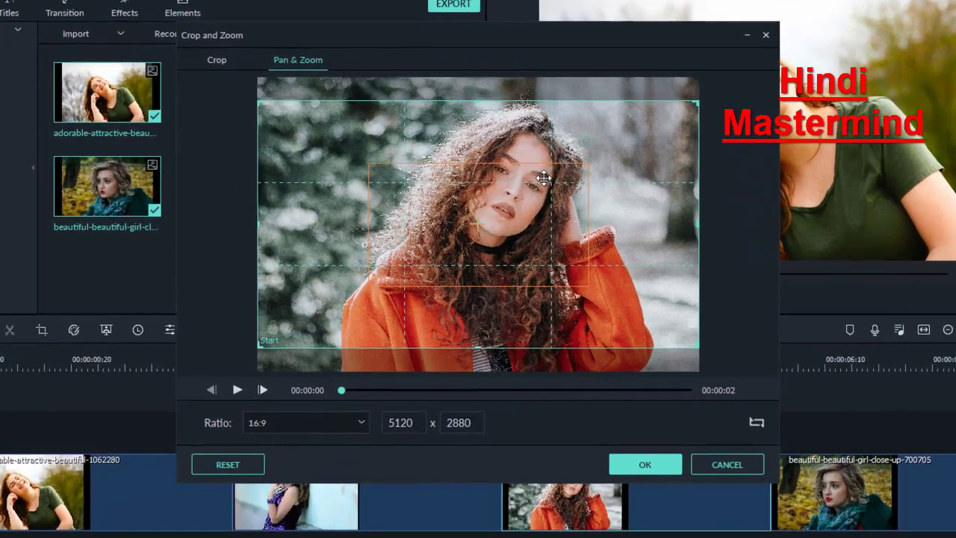
# Enlarge the third clip's Pan & Zoom end frame at two opposite corners to nearly fill the start frame, and apply it.
pyautogui.click(543, 177)
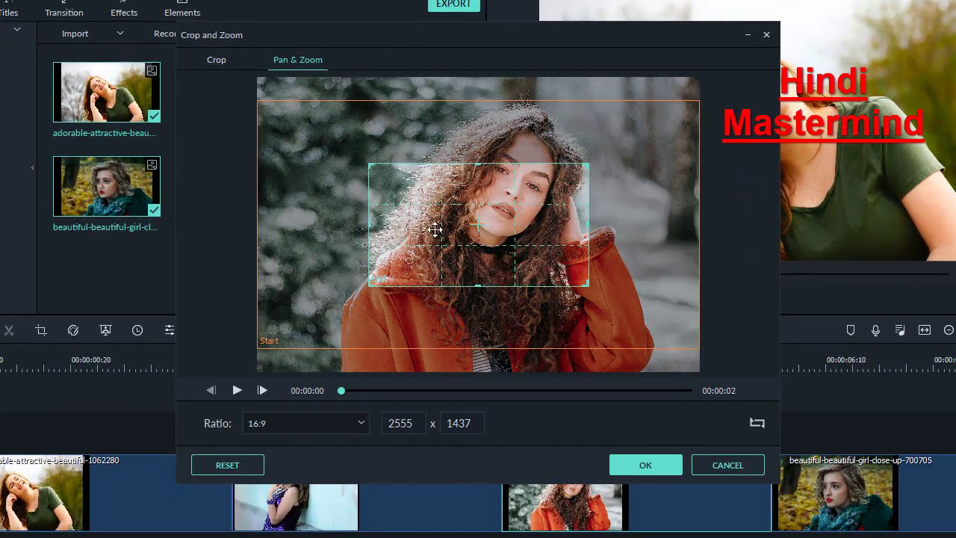
pyautogui.moveTo(369, 286); pyautogui.dragTo(270, 331)
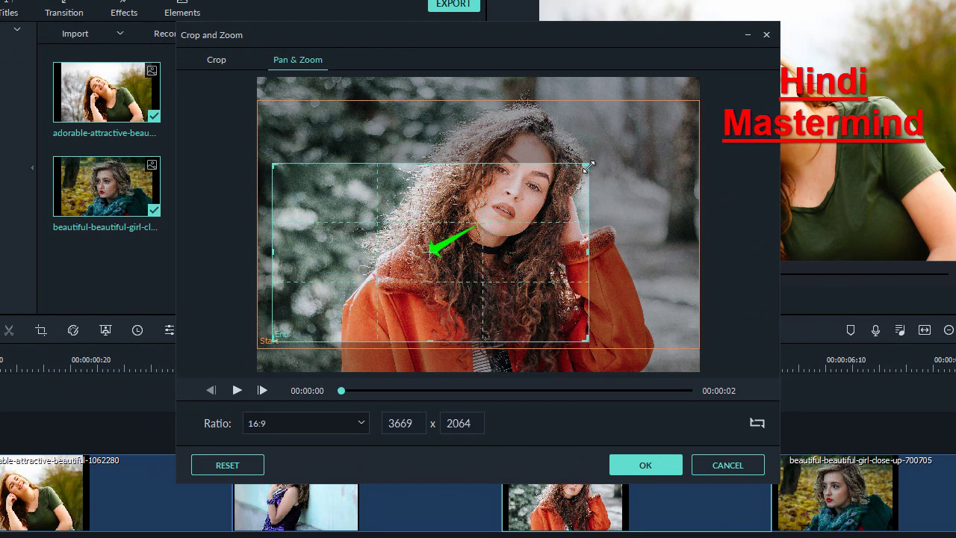
pyautogui.click(620, 157)
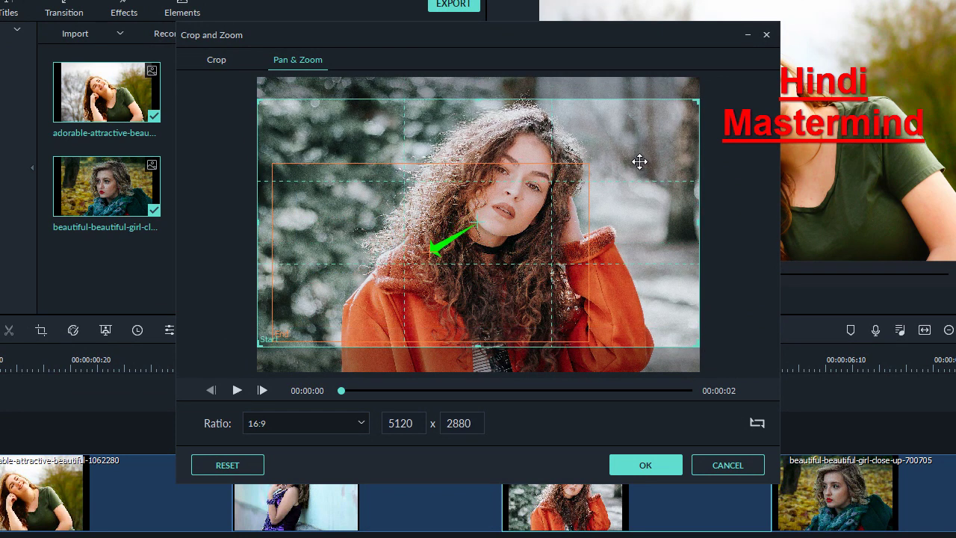
pyautogui.click(585, 170)
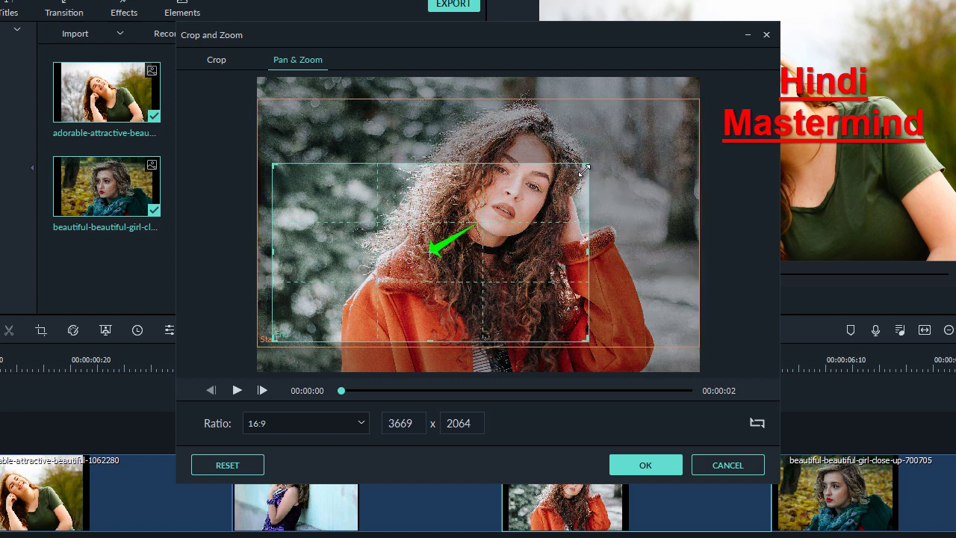
pyautogui.moveTo(580, 167); pyautogui.dragTo(688, 121)
pyautogui.click(633, 468)
# Set up a Pan & Zoom with 16:9 ratio on the fourth photo clip, with its end frame selected.
pyautogui.rightClick(831, 486)
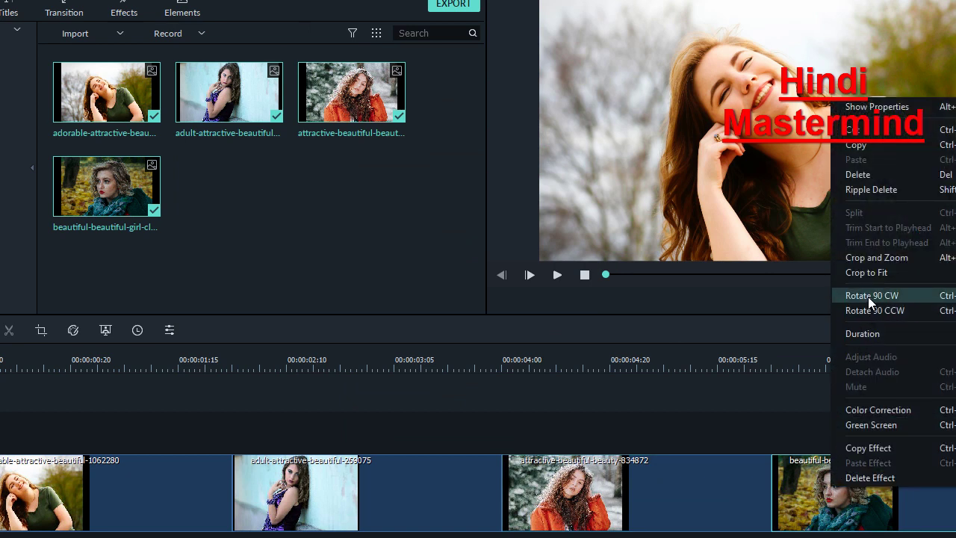
pyautogui.click(873, 259)
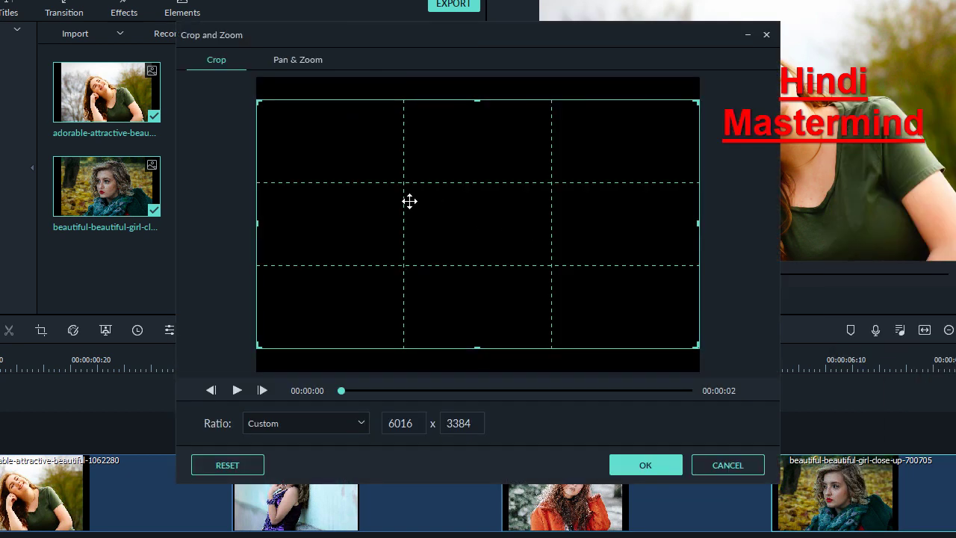
pyautogui.click(300, 64)
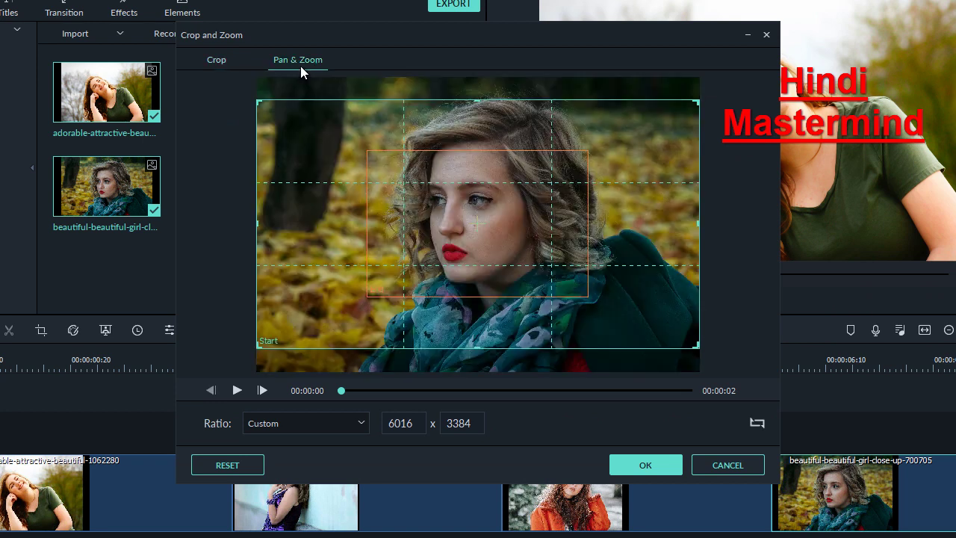
pyautogui.click(499, 252)
pyautogui.click(293, 428)
pyautogui.click(295, 456)
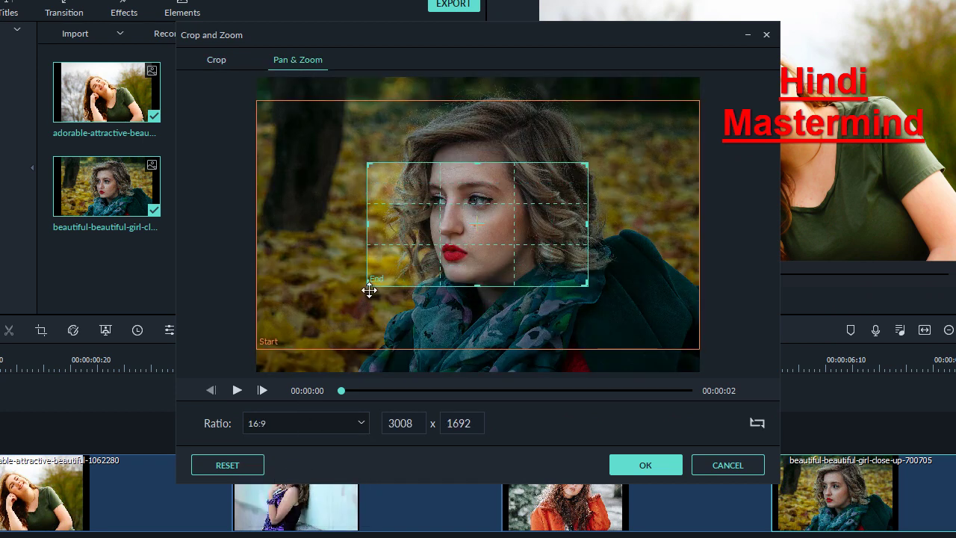
# Enlarge the fourth clip's Pan & Zoom end frame to about 5651 x 3179, slightly inside the start frame, and apply it.
pyautogui.moveTo(369, 284); pyautogui.dragTo(272, 340)
pyautogui.moveTo(587, 165); pyautogui.dragTo(685, 127)
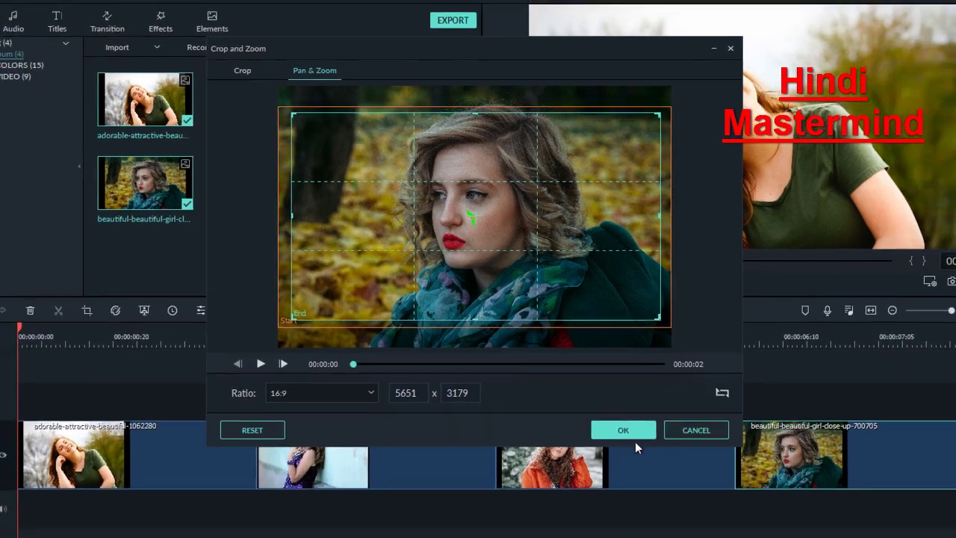
pyautogui.click(645, 465)
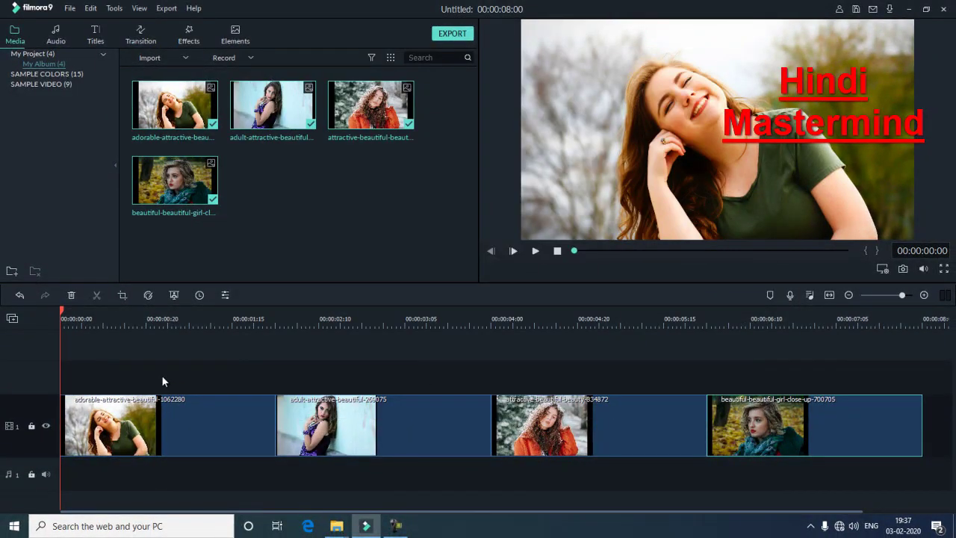
# Play back the start of the slideshow to check the first photo's Pan & Zoom, and return the playhead to the beginning.
pyautogui.click(535, 251)
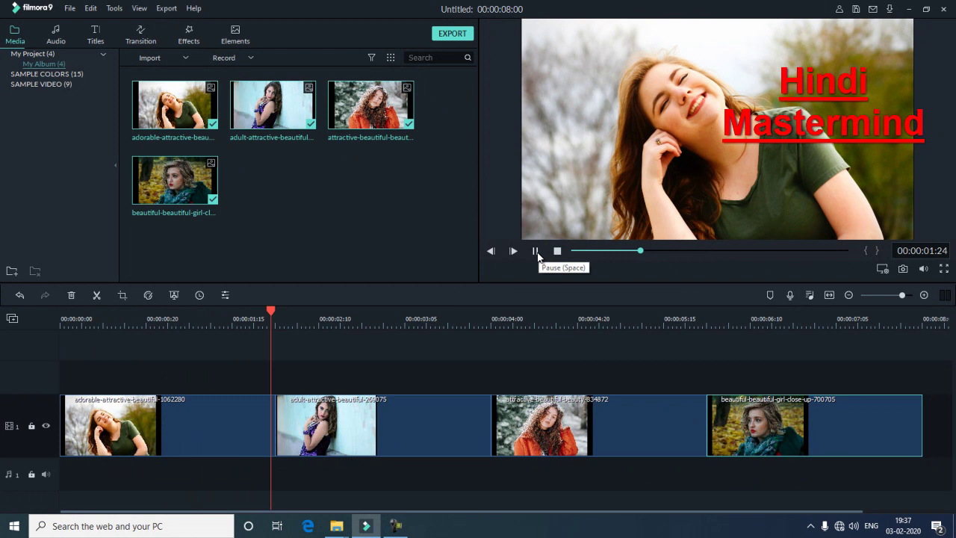
pyautogui.click(536, 251)
pyautogui.moveTo(273, 314); pyautogui.dragTo(46, 313)
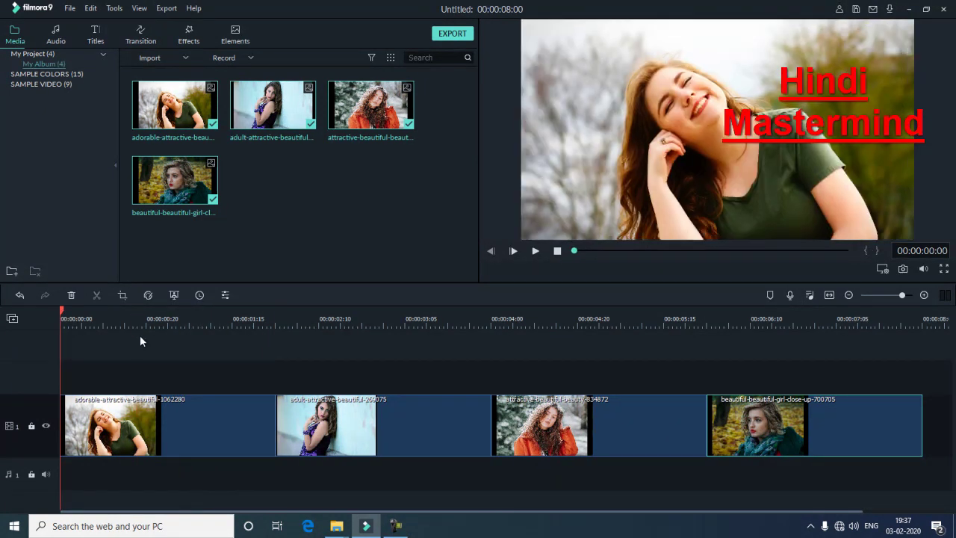
pyautogui.click(180, 369)
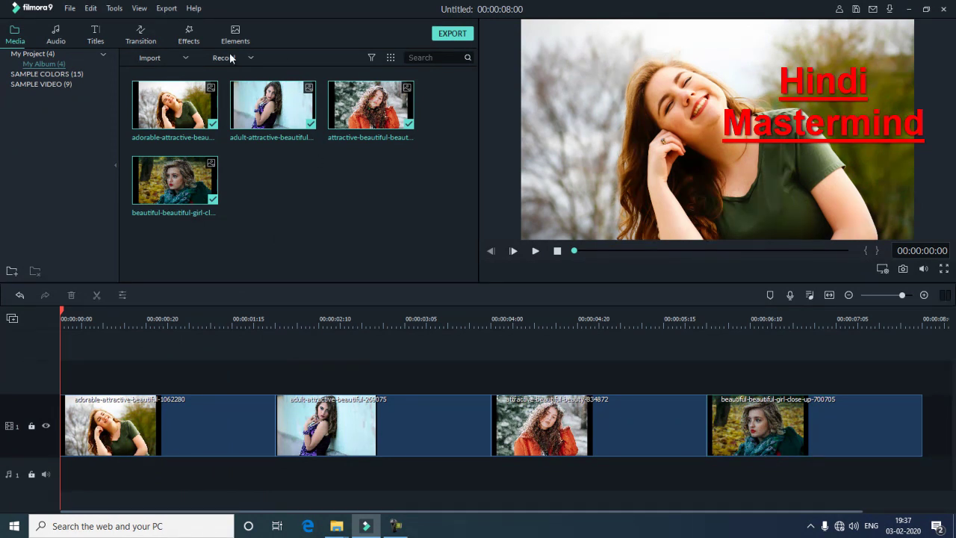
# Search the effects for "sq", place Square Blur on the track above the photos from 00:00, and extend it across all four clips.
pyautogui.click(189, 38)
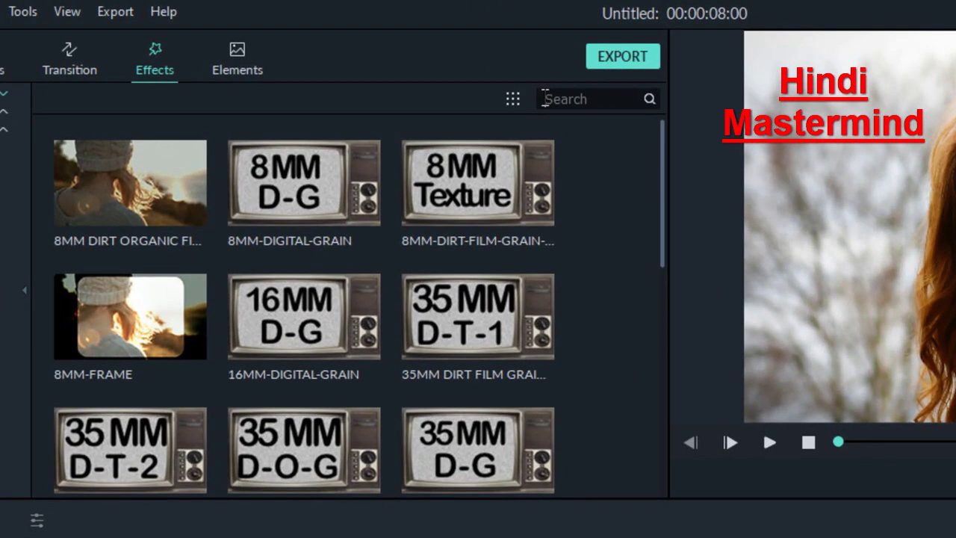
pyautogui.write('sq')
pyautogui.moveTo(166, 240)
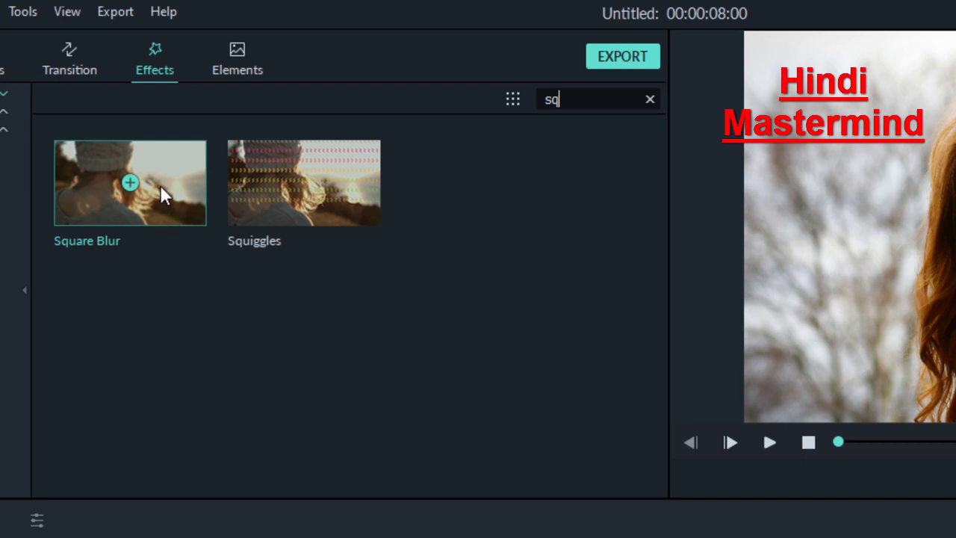
pyautogui.moveTo(160, 185); pyautogui.dragTo(173, 488)
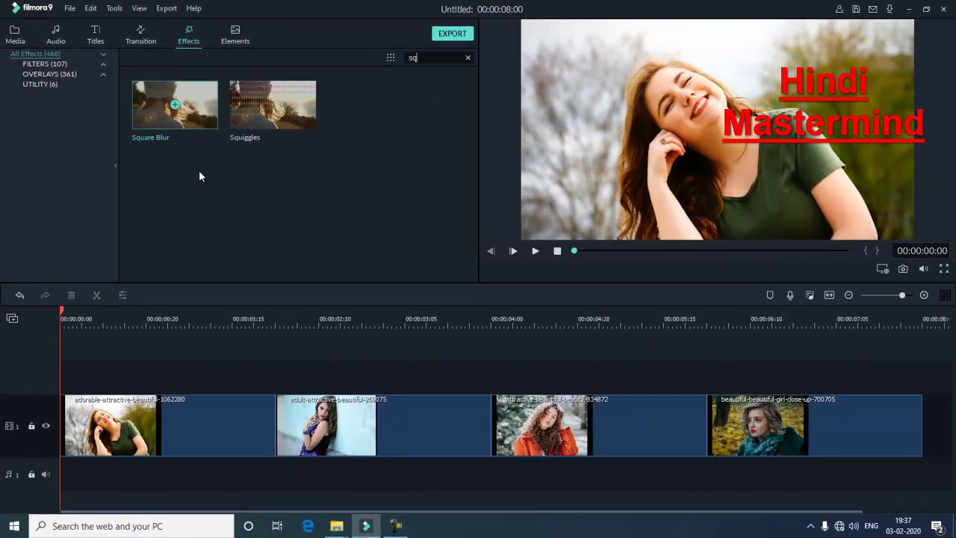
pyautogui.moveTo(199, 277); pyautogui.dragTo(58, 379)
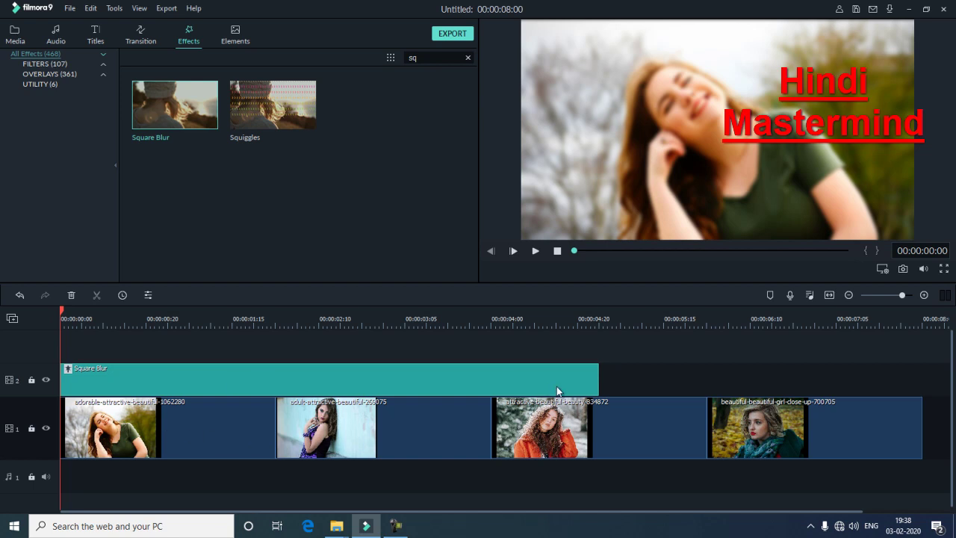
pyautogui.moveTo(598, 377); pyautogui.dragTo(923, 390)
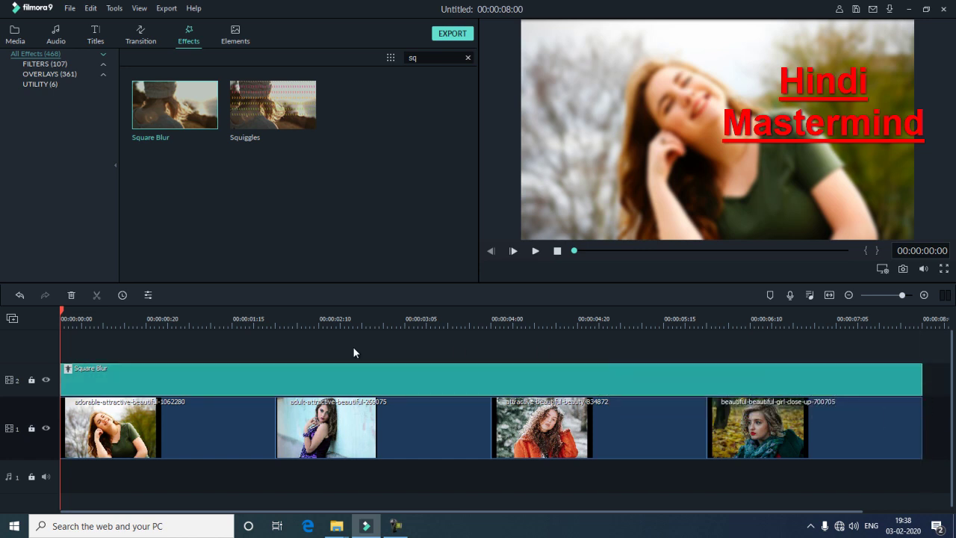
pyautogui.click(326, 359)
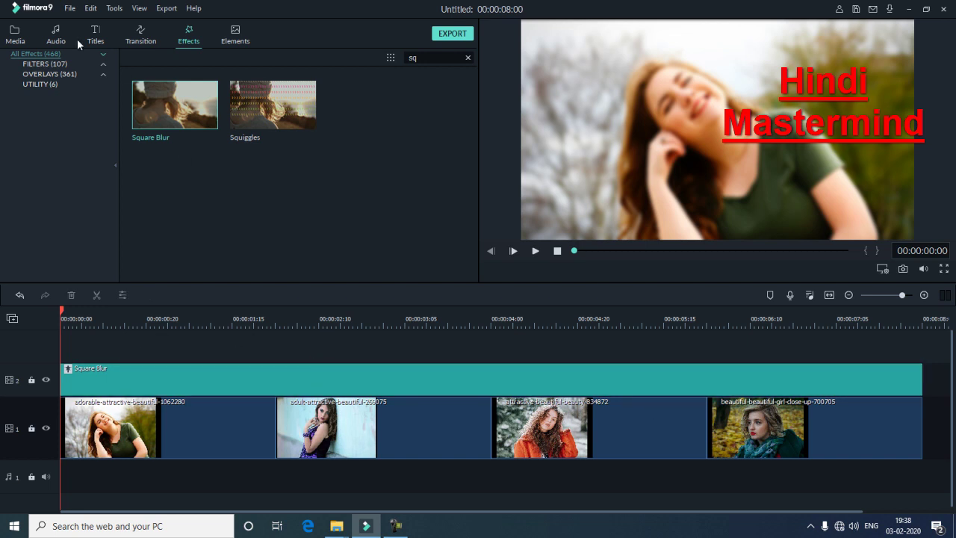
# Place the first and second photos on a new track above Square Blur, each trimmed to the length of its matching clip below.
pyautogui.click(14, 36)
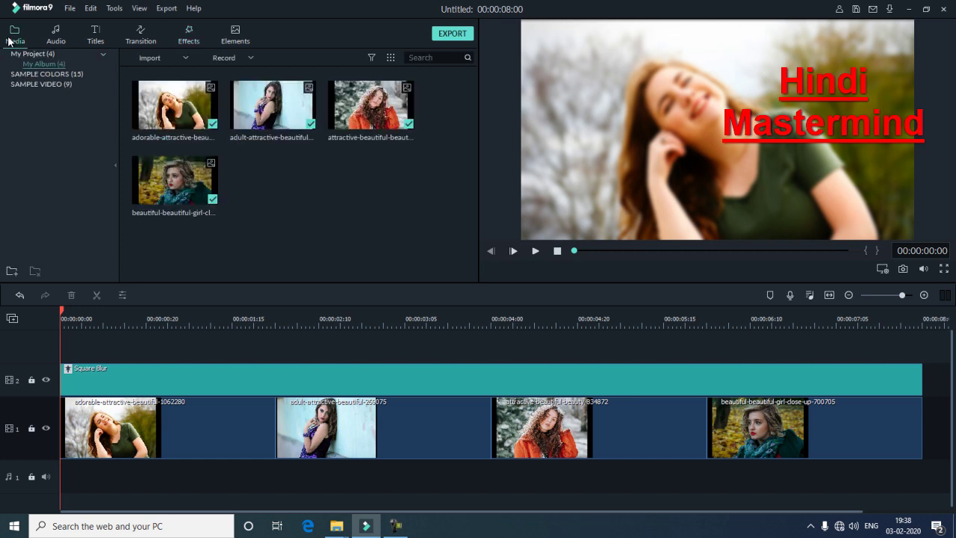
pyautogui.moveTo(446, 220); pyautogui.dragTo(54, 344)
pyautogui.moveTo(599, 374); pyautogui.dragTo(271, 388)
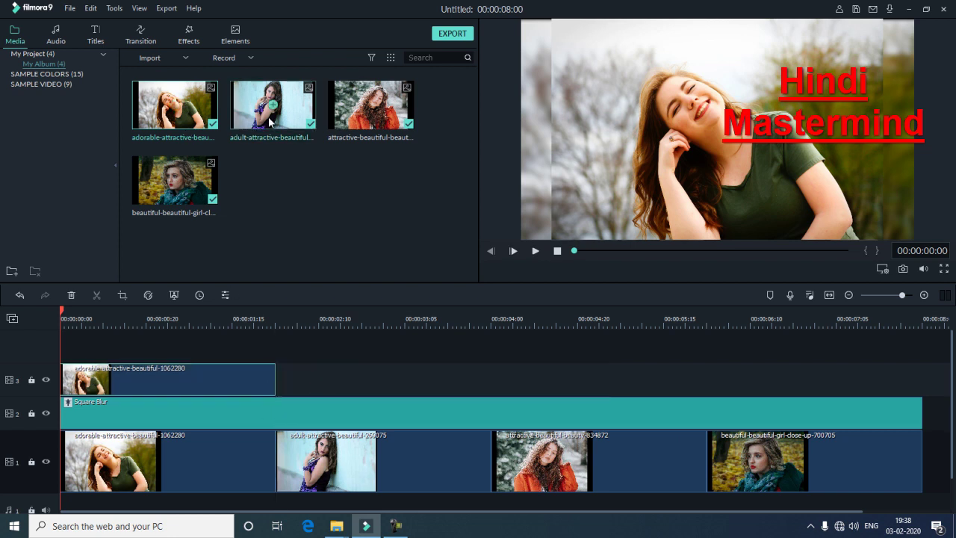
pyautogui.moveTo(302, 115); pyautogui.dragTo(276, 382)
pyautogui.moveTo(814, 376); pyautogui.dragTo(491, 376)
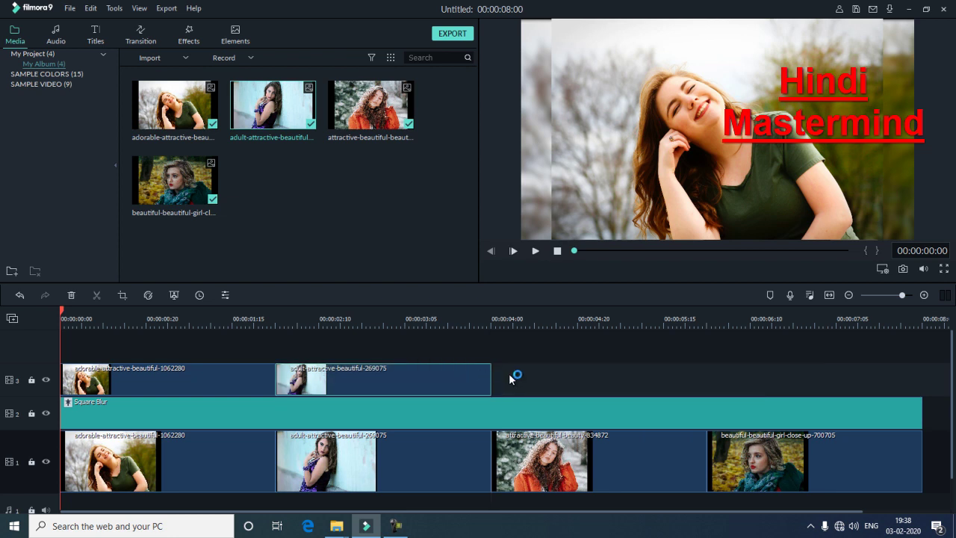
# Add the third photo after the second on the top track and trim its end to match the third clip below.
pyautogui.moveTo(352, 116); pyautogui.dragTo(491, 377)
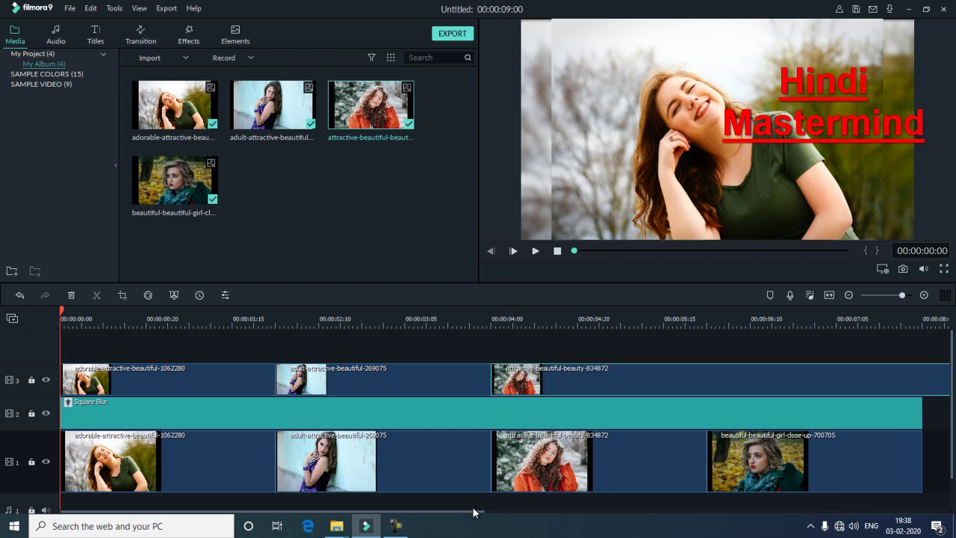
pyautogui.moveTo(475, 513); pyautogui.dragTo(631, 502)
pyautogui.moveTo(784, 378); pyautogui.dragTo(455, 369)
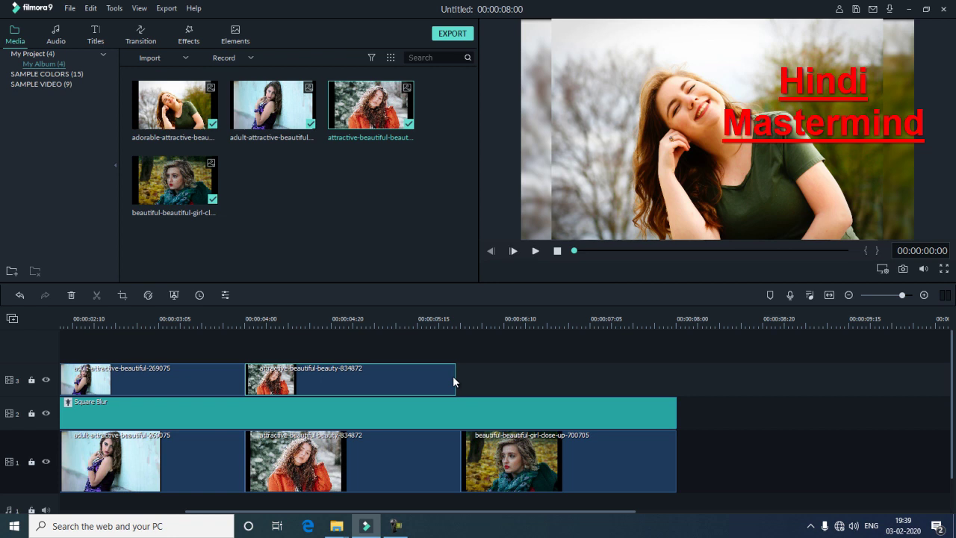
pyautogui.moveTo(457, 380); pyautogui.dragTo(461, 380)
pyautogui.click(491, 377)
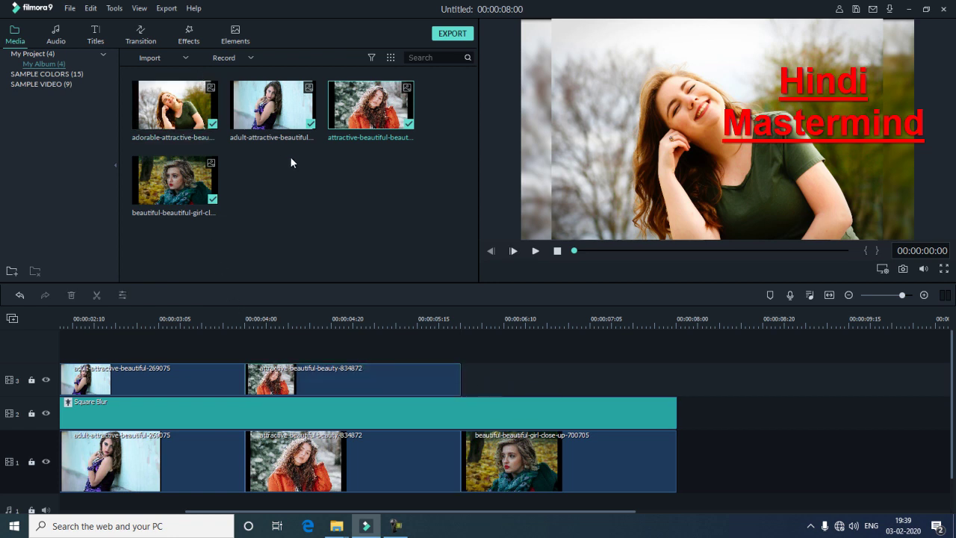
# Add the fourth photo at the end of the top track and trim it to end with the Square Blur clip.
pyautogui.moveTo(174, 185); pyautogui.dragTo(456, 376)
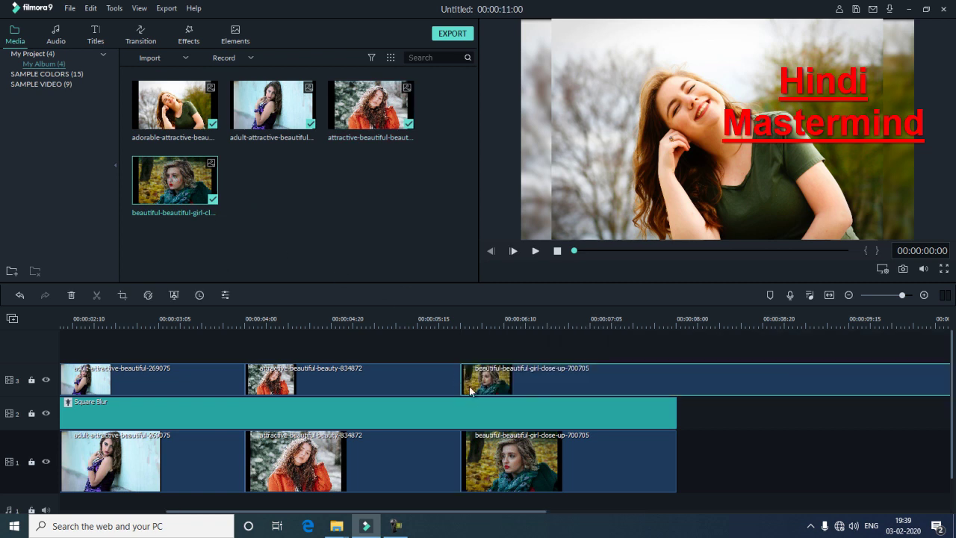
pyautogui.moveTo(472, 515); pyautogui.dragTo(572, 513)
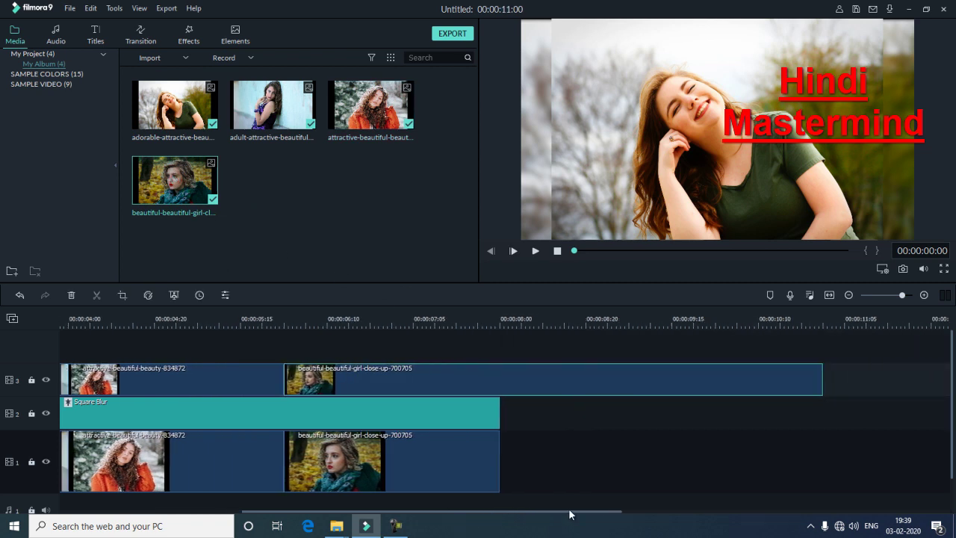
pyautogui.moveTo(823, 377); pyautogui.dragTo(500, 367)
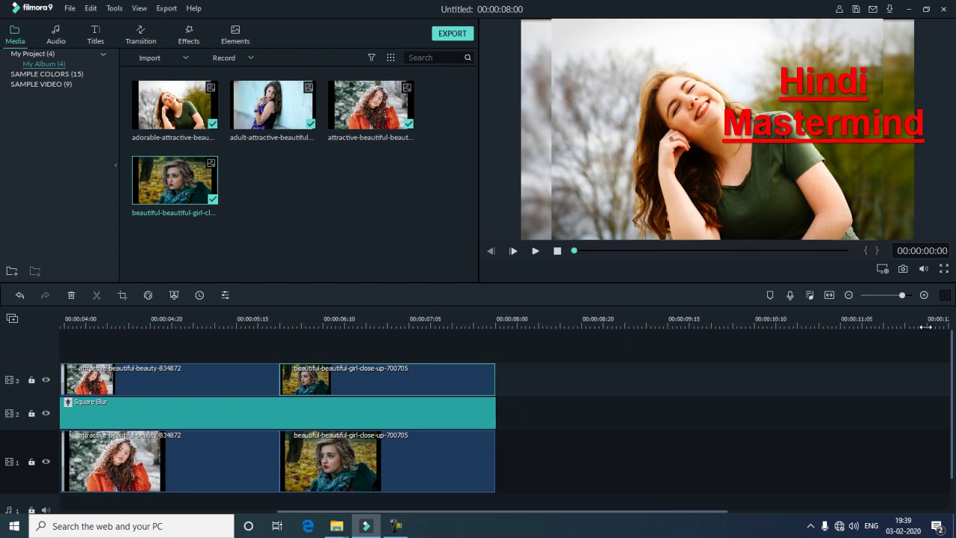
pyautogui.click(826, 297)
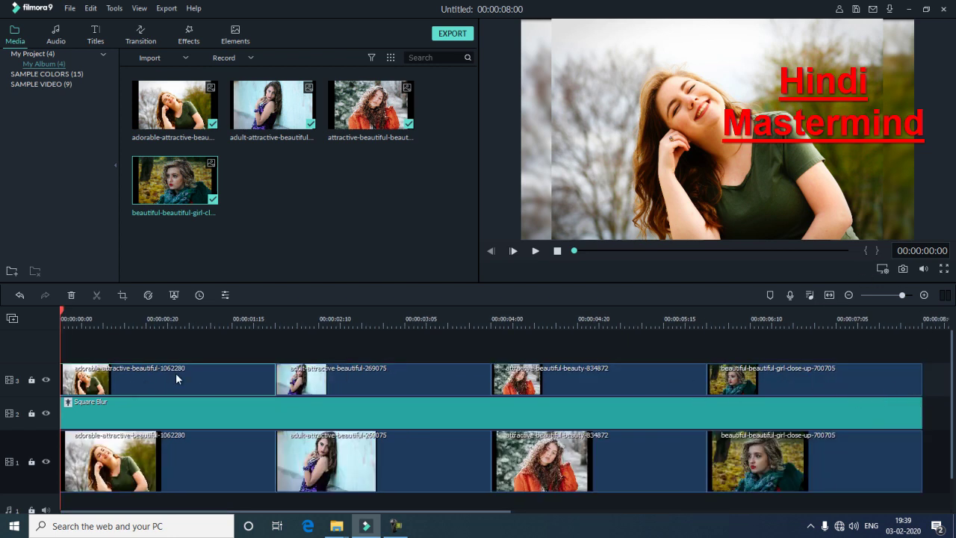
# Shrink the first and second top-track photos in the preview from two opposite corners, roughly centred over their blurred backgrounds.
pyautogui.click(188, 34)
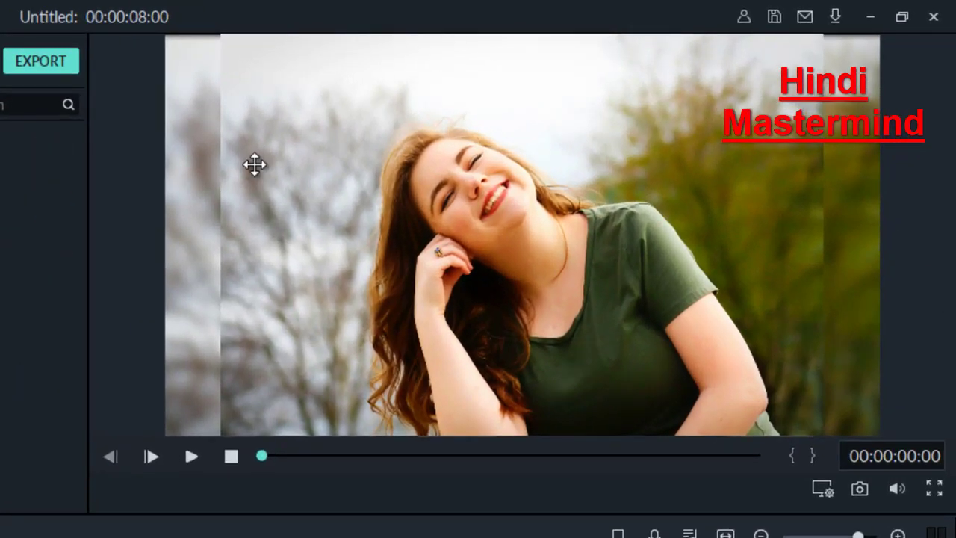
pyautogui.click(255, 164)
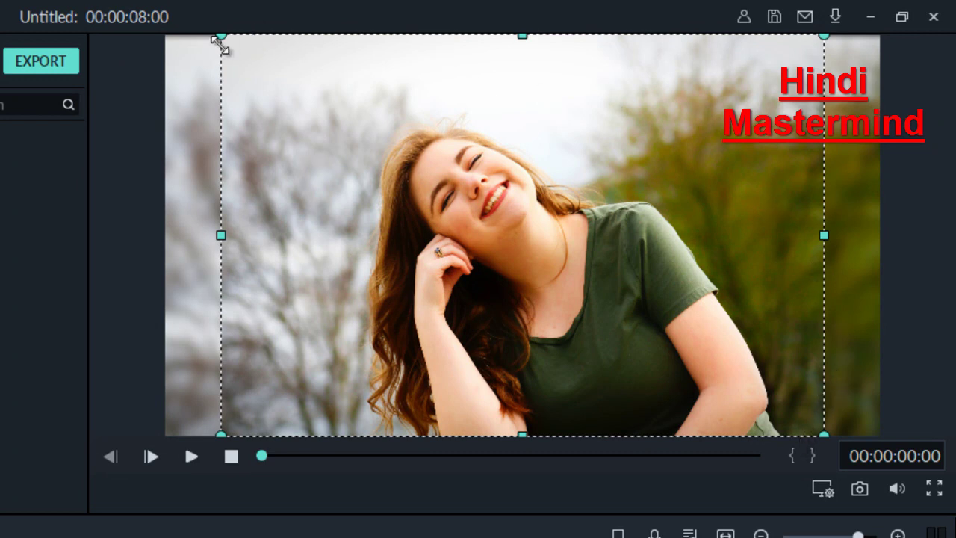
pyautogui.moveTo(236, 50); pyautogui.dragTo(311, 138)
pyautogui.moveTo(824, 433); pyautogui.dragTo(738, 338)
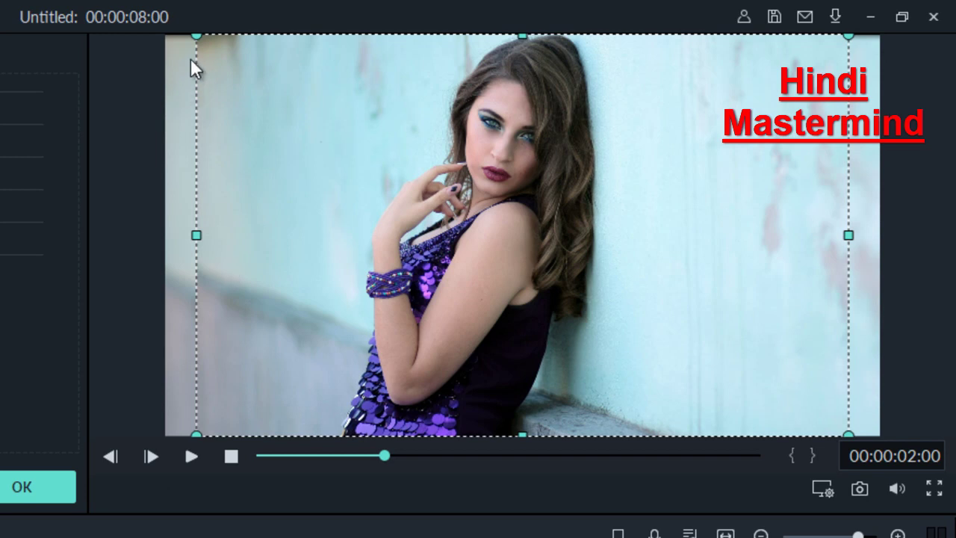
pyautogui.moveTo(199, 39); pyautogui.dragTo(303, 128)
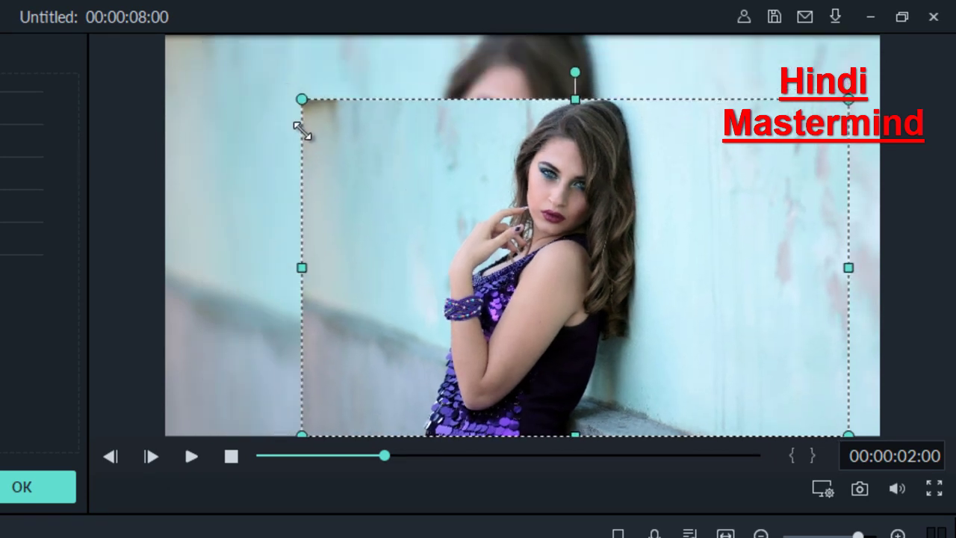
pyautogui.moveTo(830, 426); pyautogui.dragTo(723, 354)
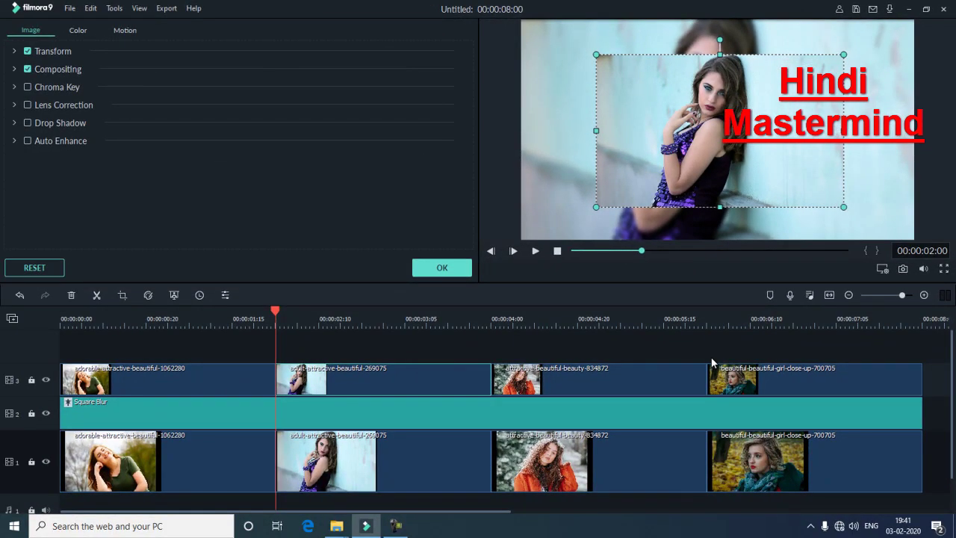
# Shrink the third top-track photo in the preview from two opposite corners, leaving its blurred background around it.
pyautogui.click(578, 376)
pyautogui.press('Down')
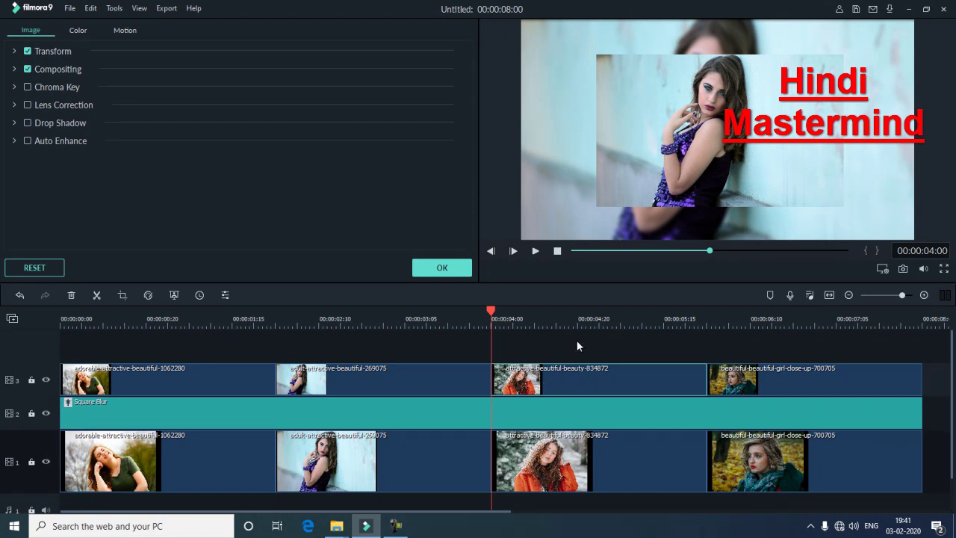
pyautogui.click(576, 163)
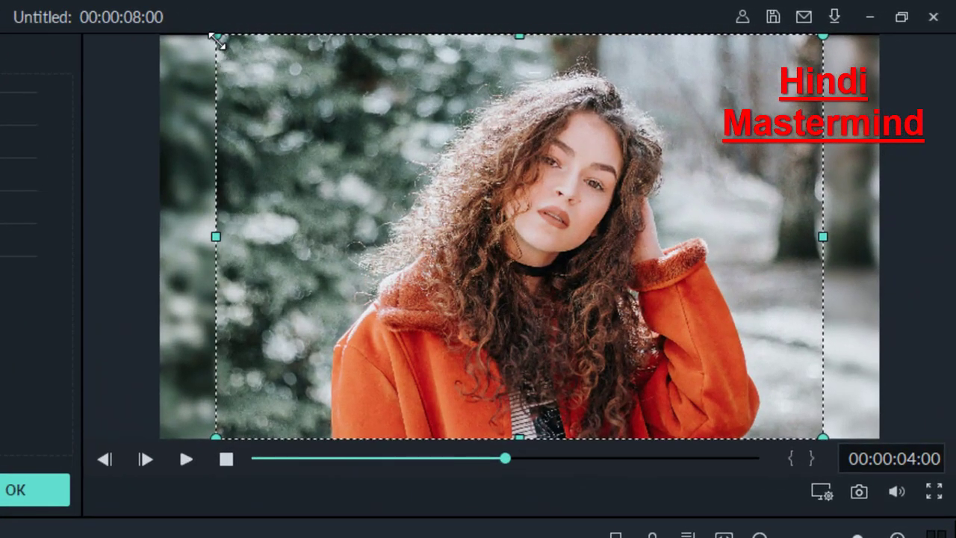
pyautogui.moveTo(425, 25); pyautogui.dragTo(455, 54)
pyautogui.moveTo(254, 71); pyautogui.dragTo(291, 96)
pyautogui.moveTo(822, 436); pyautogui.dragTo(769, 401)
pyautogui.moveTo(852, 194); pyautogui.dragTo(845, 182)
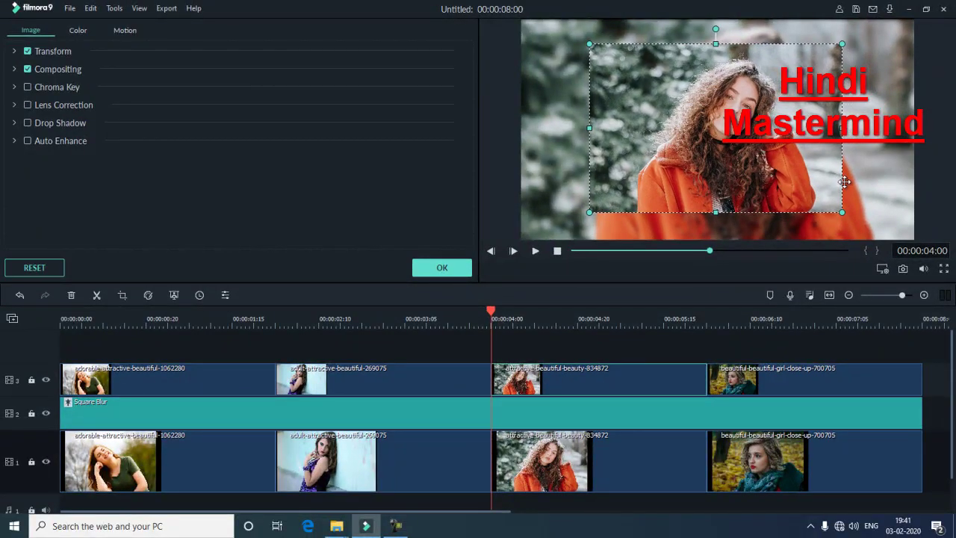
# Shrink the fourth top-track photo from two opposite corners, roughly centred over its blurred background, and return the playhead to the start.
pyautogui.click(755, 384)
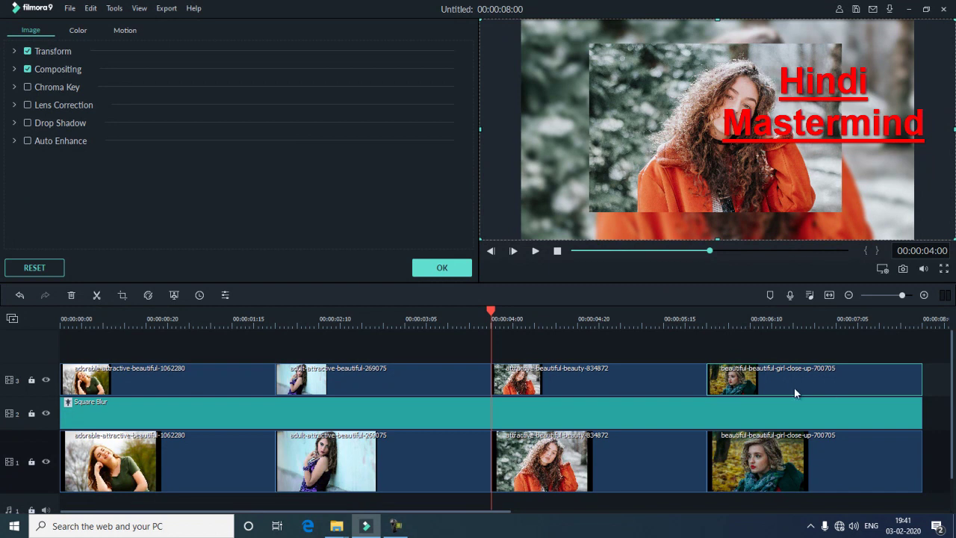
pyautogui.press('Down')
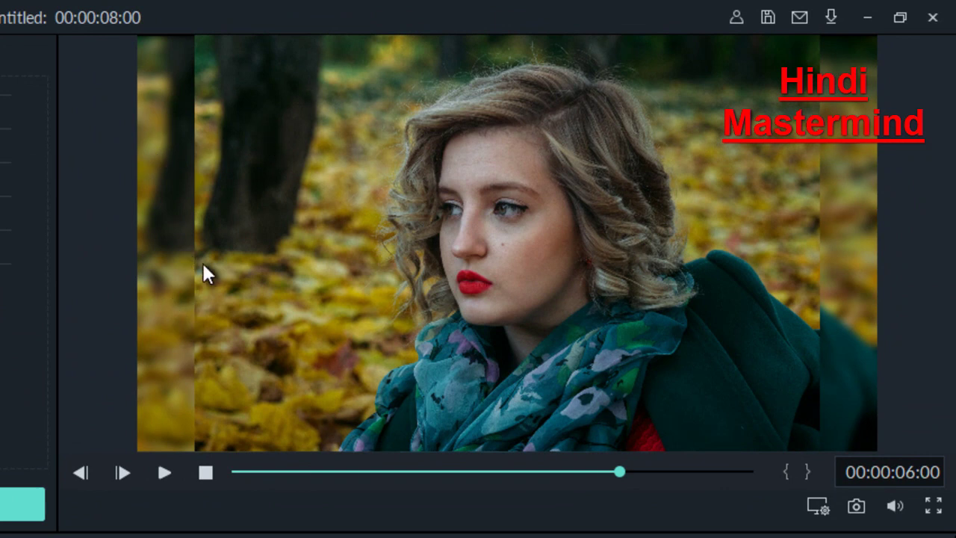
pyautogui.click(204, 266)
pyautogui.click(256, 264)
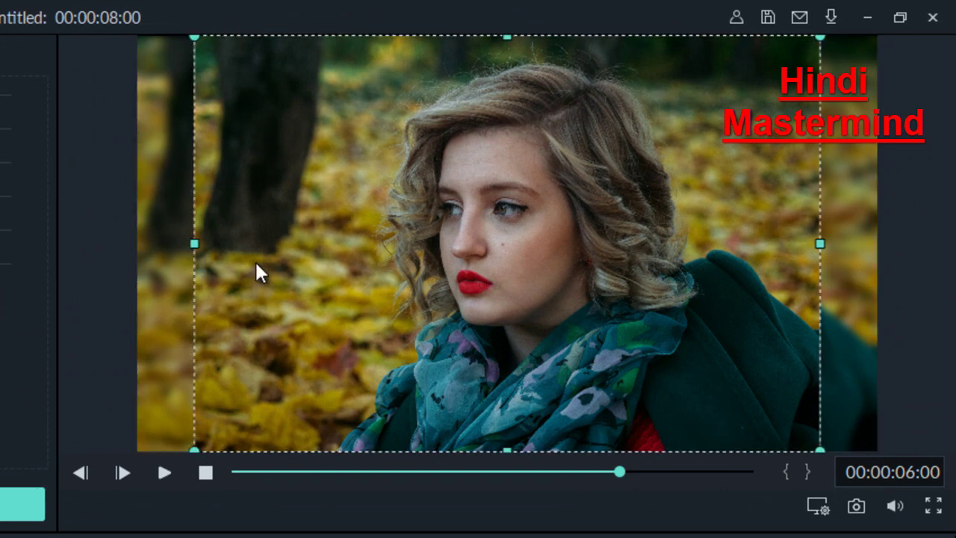
pyautogui.click(151, 290)
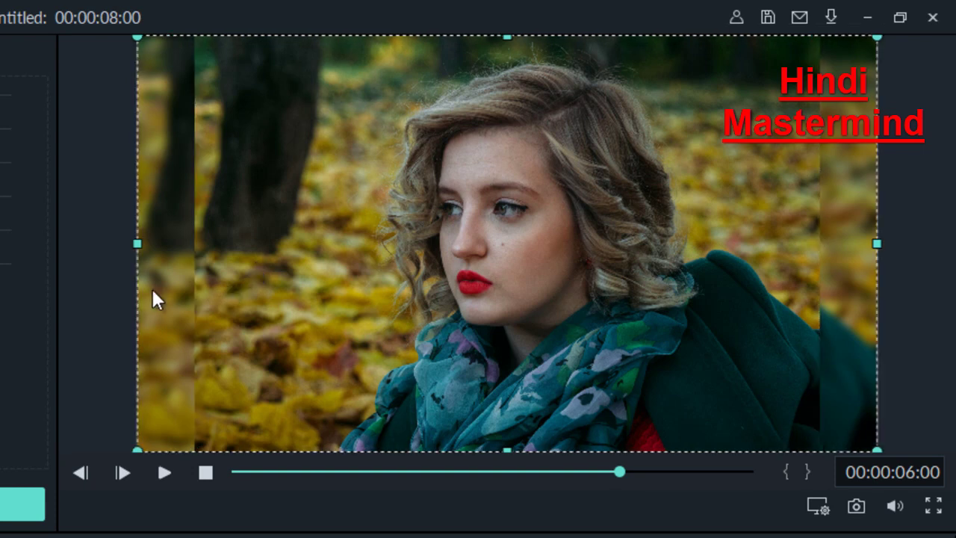
pyautogui.click(257, 288)
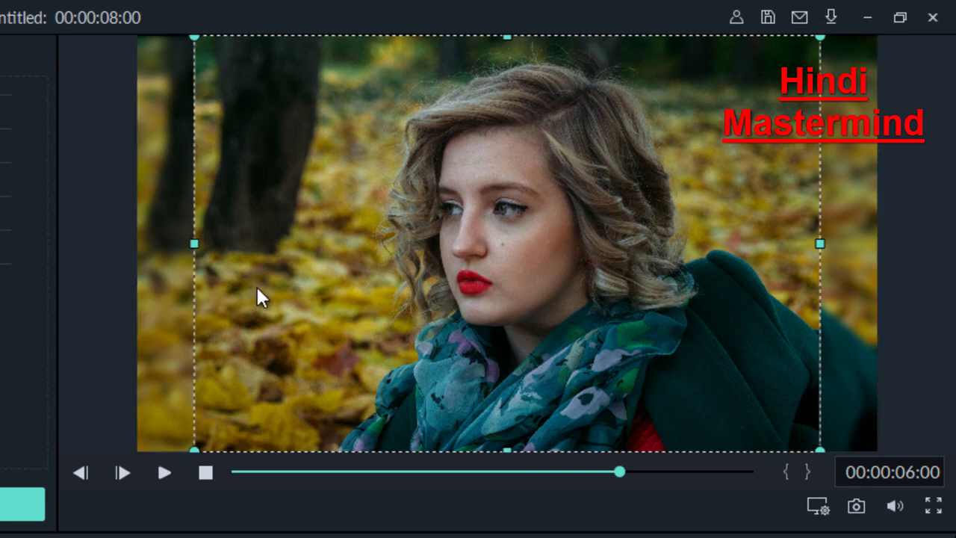
pyautogui.moveTo(193, 41); pyautogui.dragTo(285, 97)
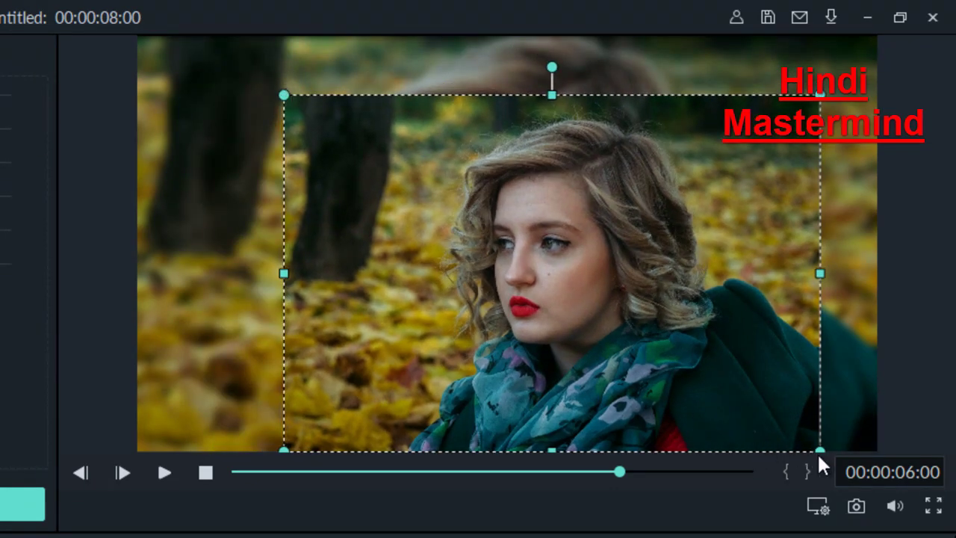
pyautogui.moveTo(764, 418); pyautogui.dragTo(737, 390)
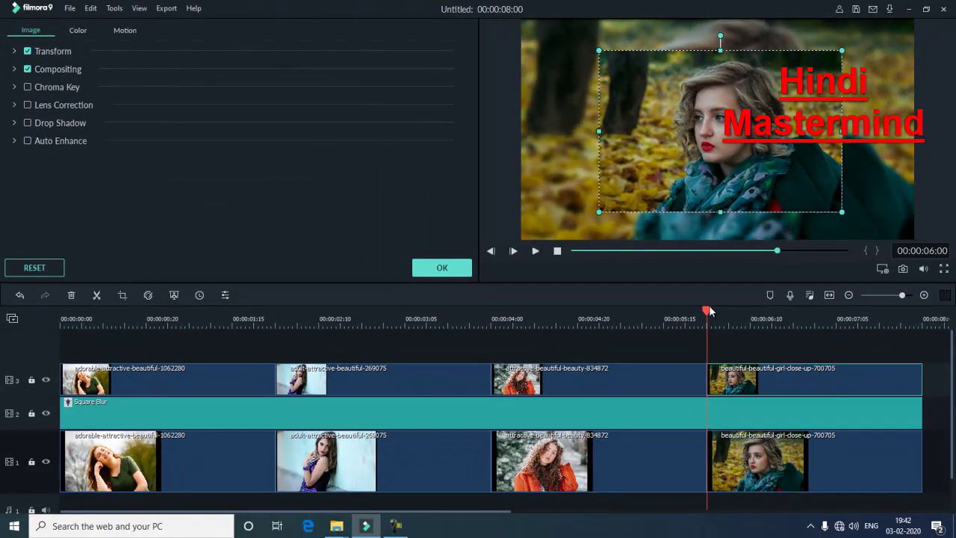
pyautogui.moveTo(707, 311); pyautogui.dragTo(48, 319)
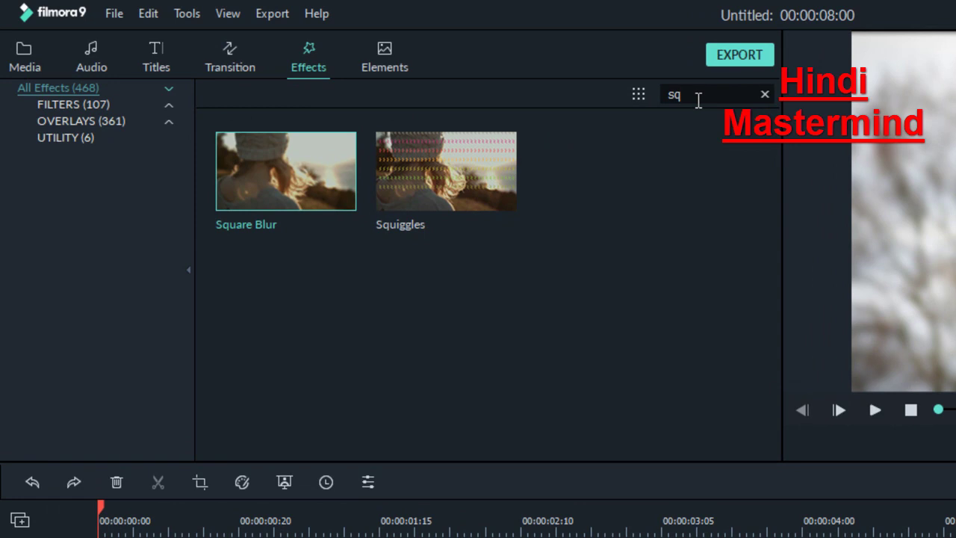
# Clear the effects search and apply the Border utility effect to the first top-track photo.
pyautogui.press('BackSpace')
pyautogui.press('BackSpace')
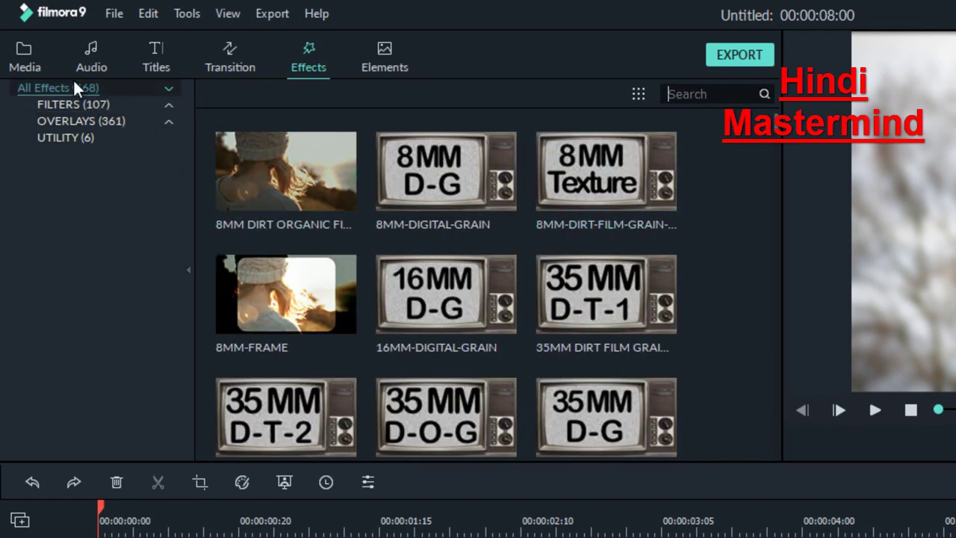
pyautogui.click(77, 136)
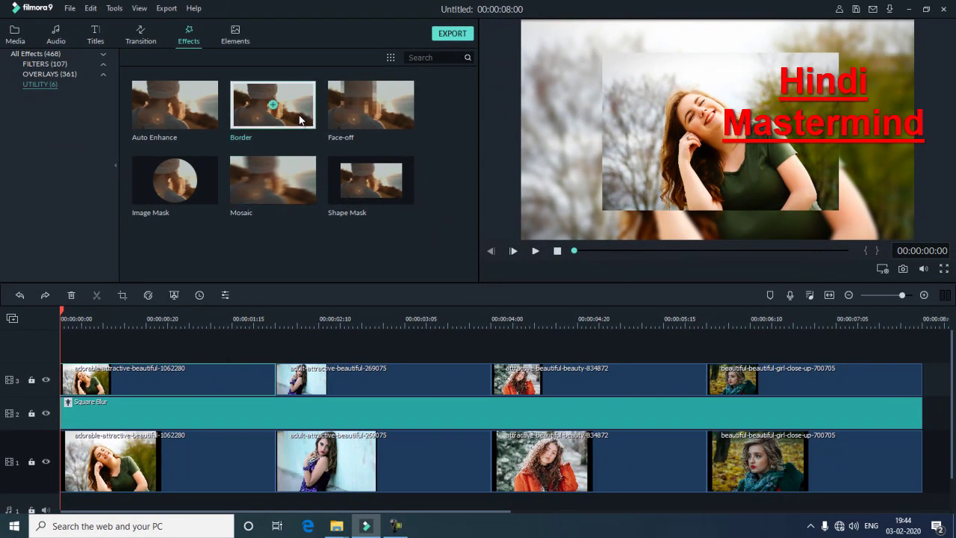
pyautogui.moveTo(298, 108); pyautogui.dragTo(132, 380)
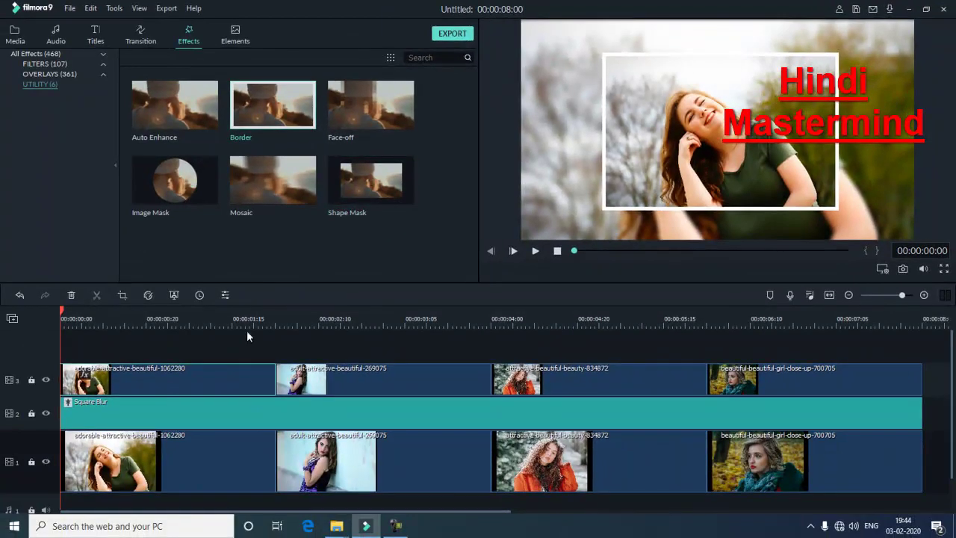
# Set the first top-track photo's border to black for both start and end colours, with size 2.
pyautogui.rightClick(184, 378)
pyautogui.click(143, 380)
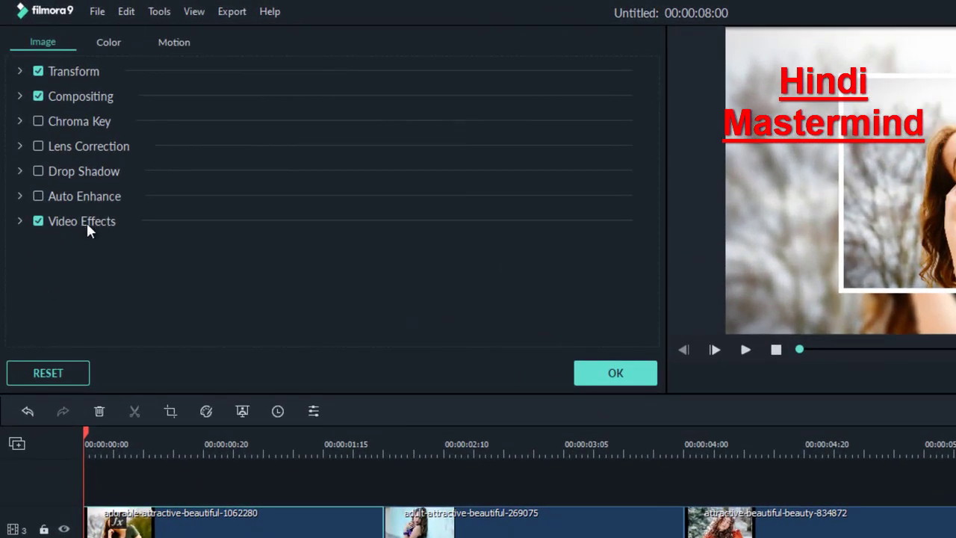
pyautogui.click(20, 221)
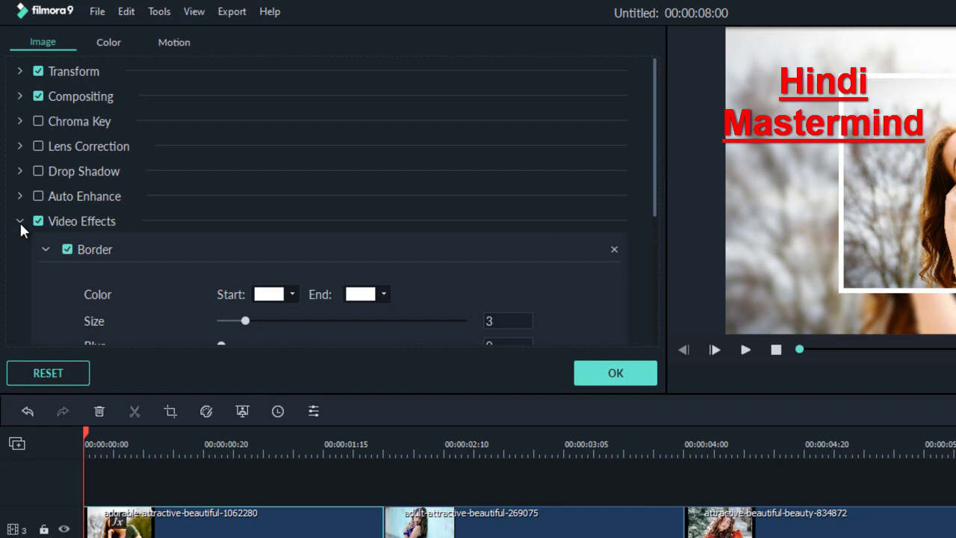
pyautogui.click(292, 294)
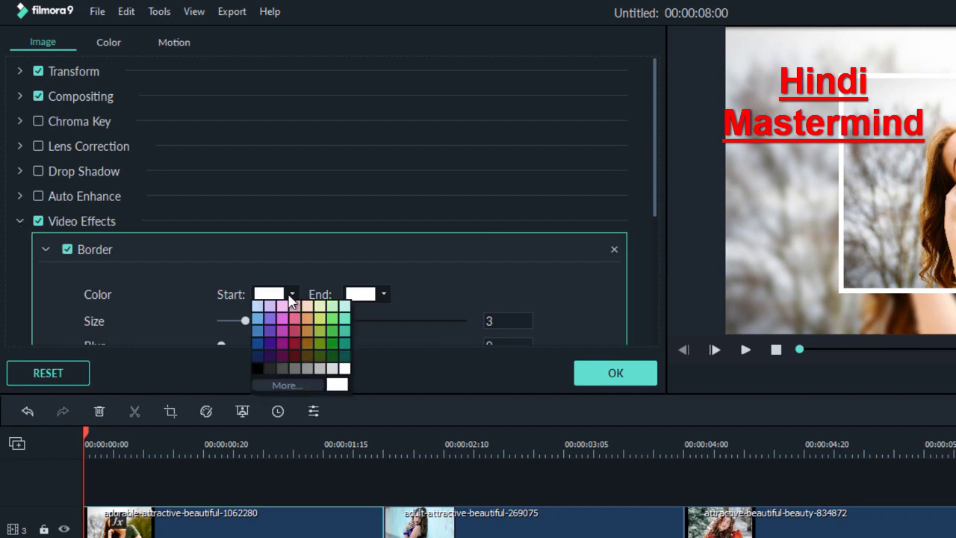
pyautogui.click(258, 369)
pyautogui.click(384, 293)
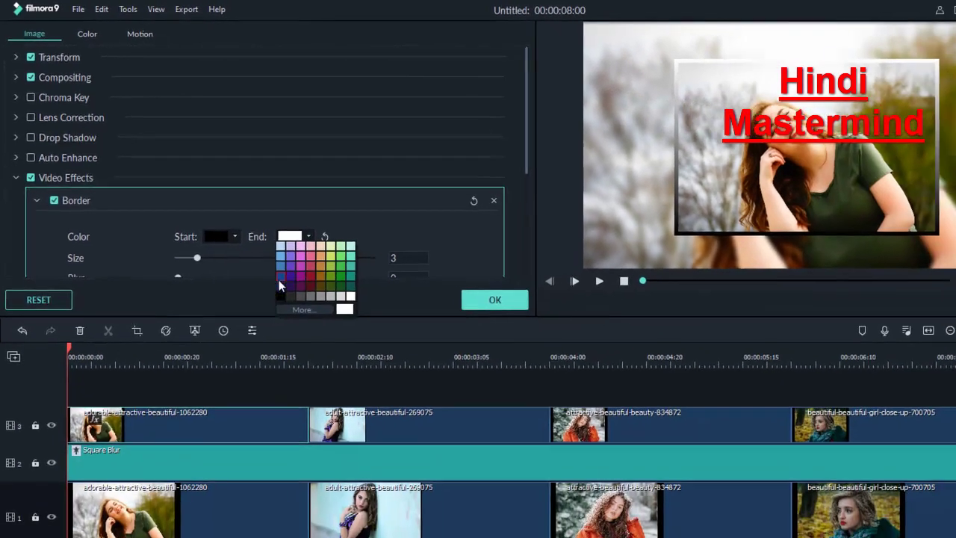
pyautogui.click(277, 295)
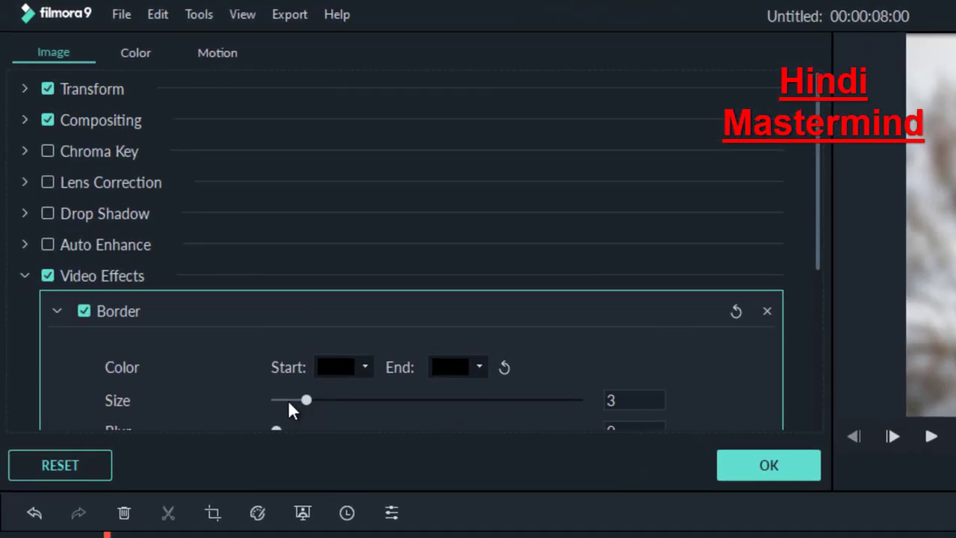
pyautogui.click(184, 256)
pyautogui.moveTo(286, 401); pyautogui.dragTo(300, 402)
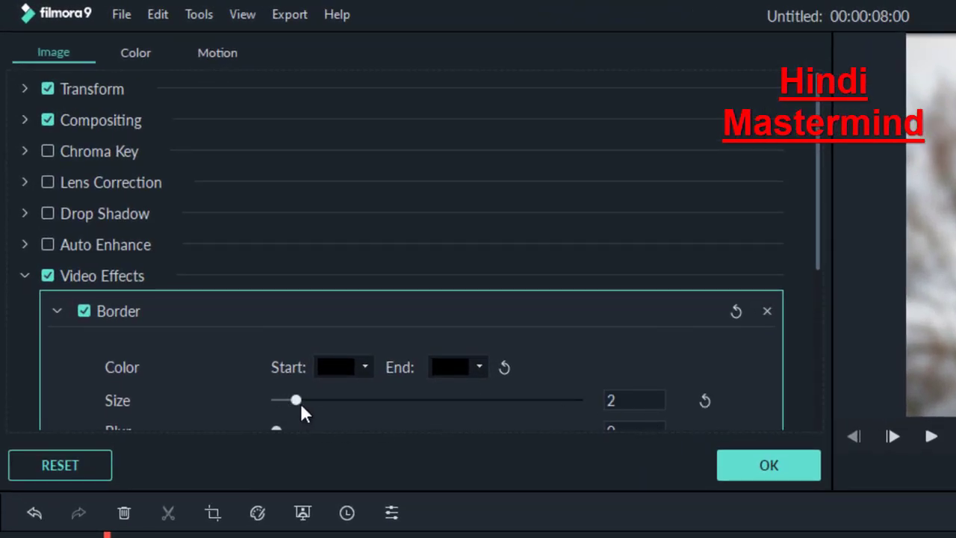
pyautogui.click(744, 463)
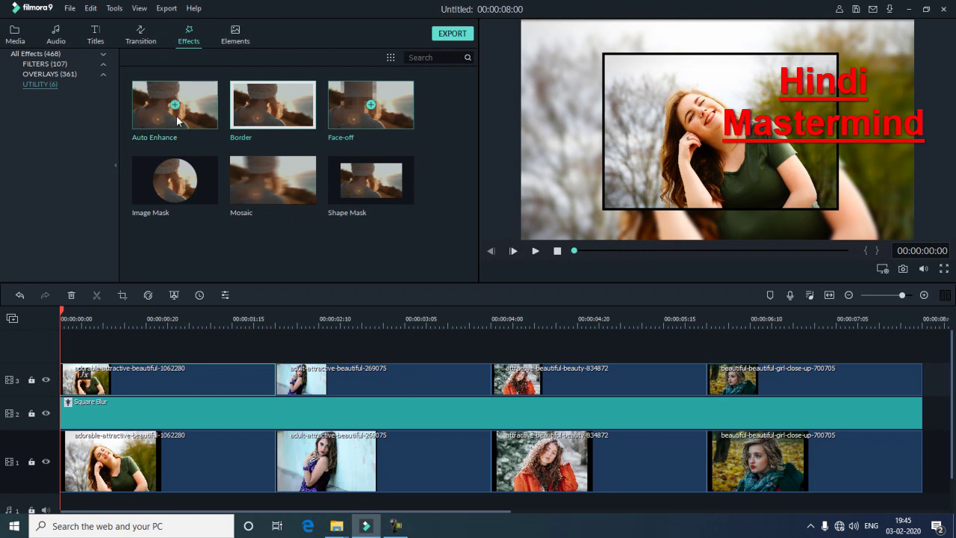
# Apply the Grow Shrink motion to the first top-track photo.
pyautogui.doubleClick(127, 386)
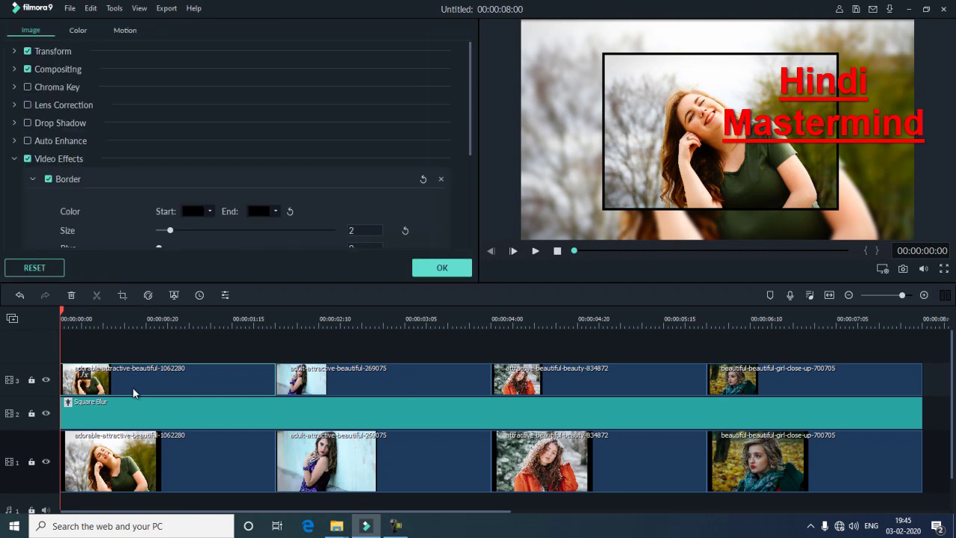
pyautogui.click(125, 31)
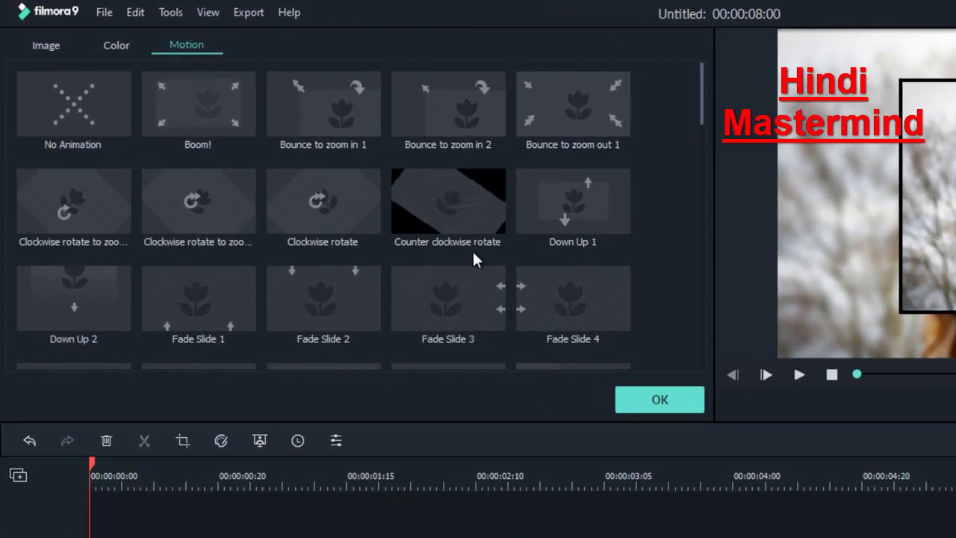
pyautogui.scroll(-3, 472, 249)
pyautogui.scroll(-3, 480, 276)
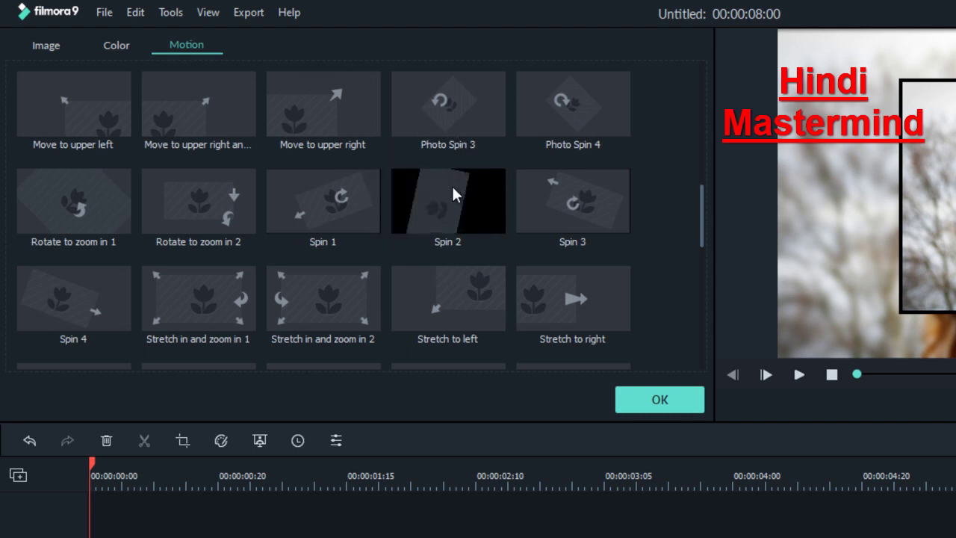
pyautogui.scroll(3, 452, 185)
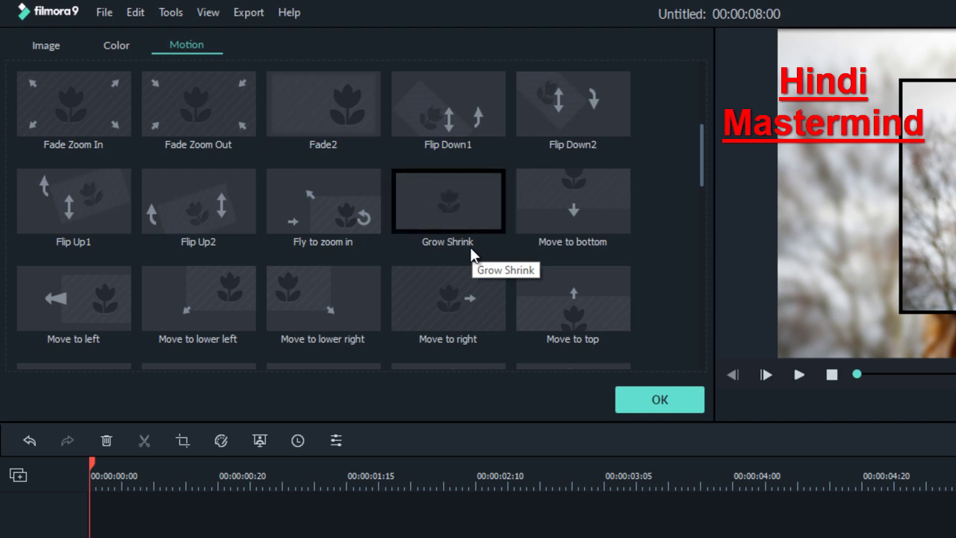
pyautogui.click(484, 189)
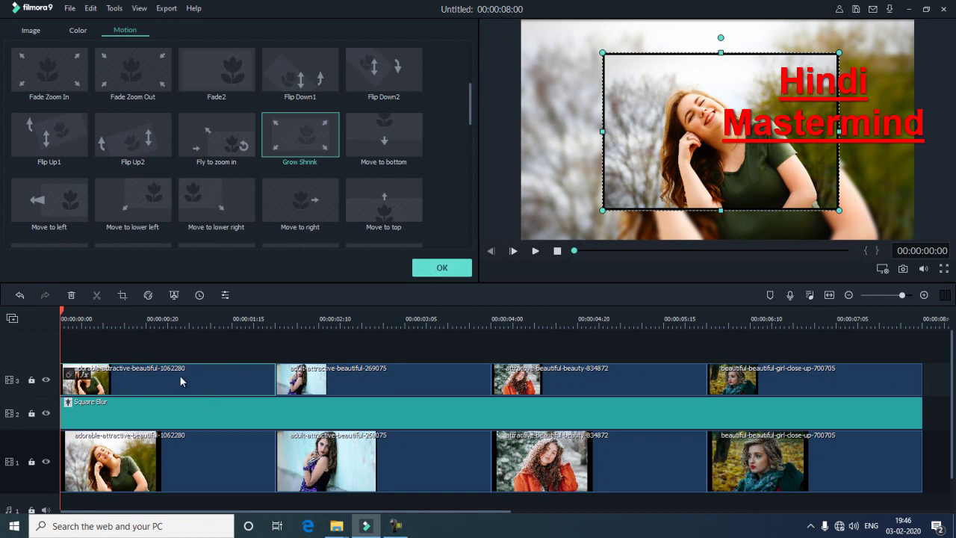
# Copy the first top-track photo's effects and paste them onto the second top-track photo.
pyautogui.click(379, 369)
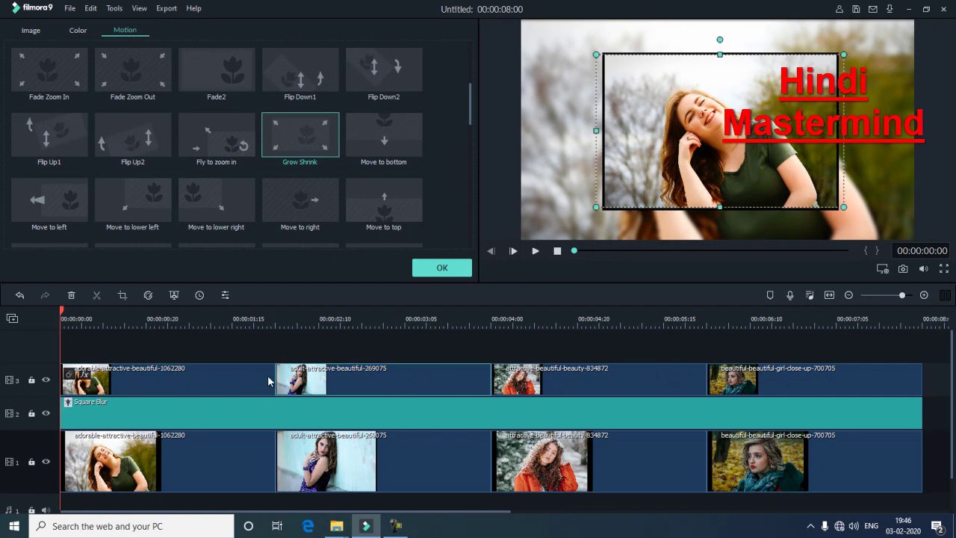
pyautogui.click(169, 371)
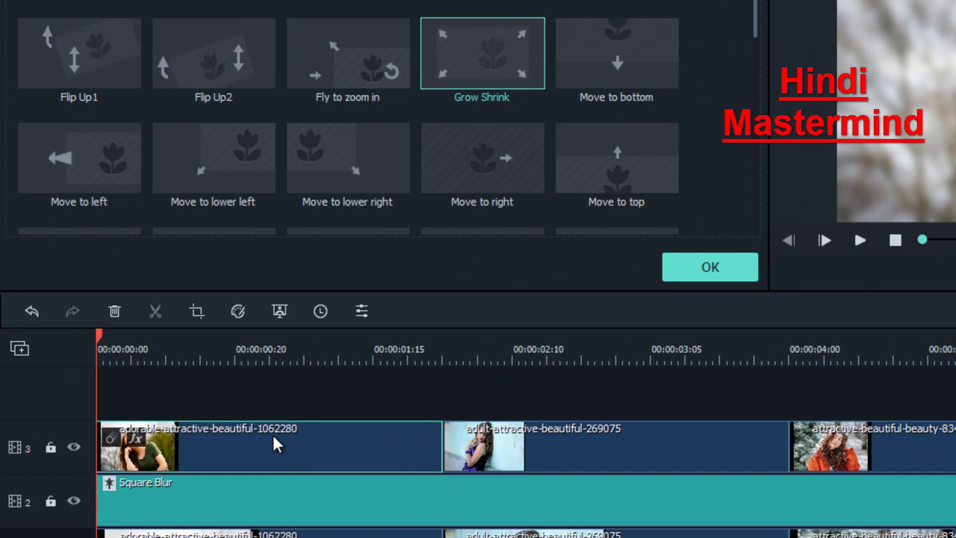
pyautogui.click(241, 411)
pyautogui.click(298, 458)
pyautogui.rightClick(297, 454)
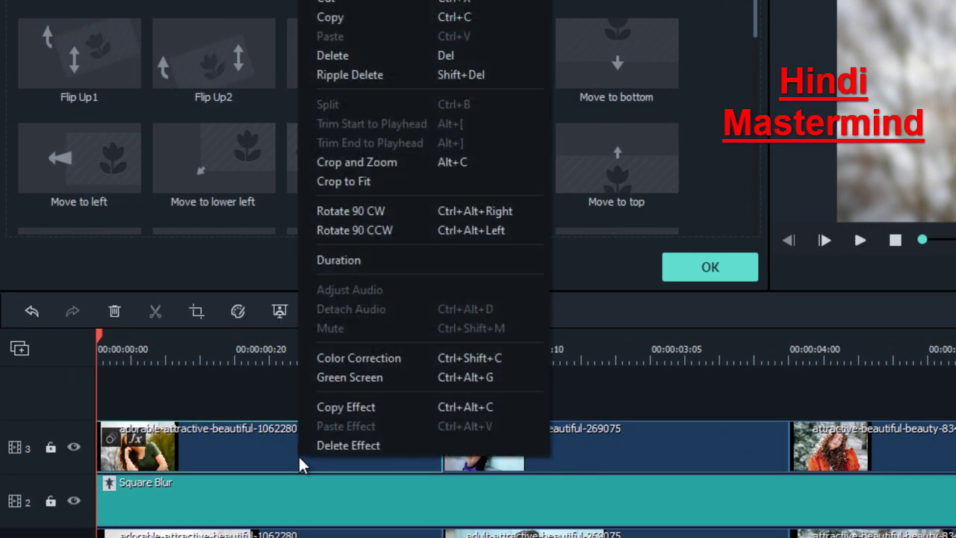
pyautogui.click(347, 409)
pyautogui.click(564, 455)
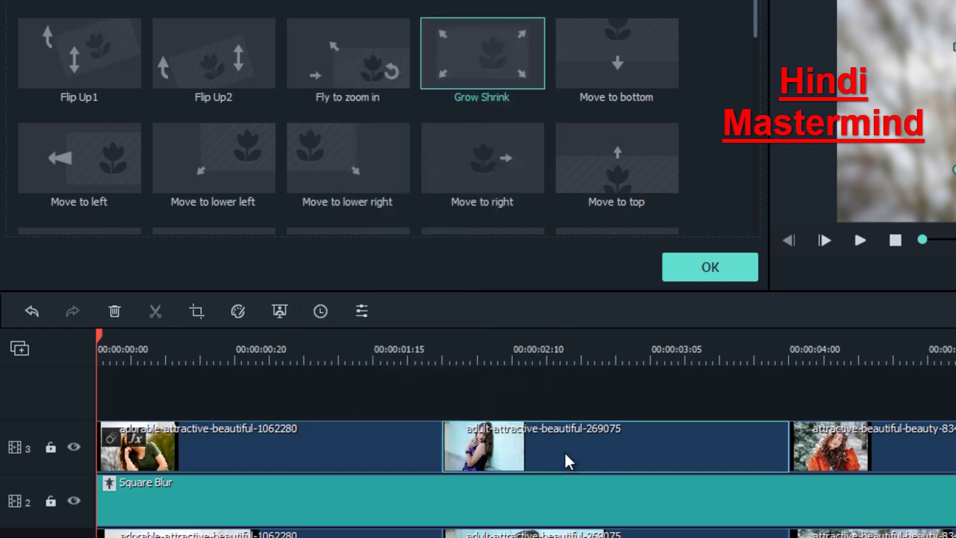
pyautogui.rightClick(565, 454)
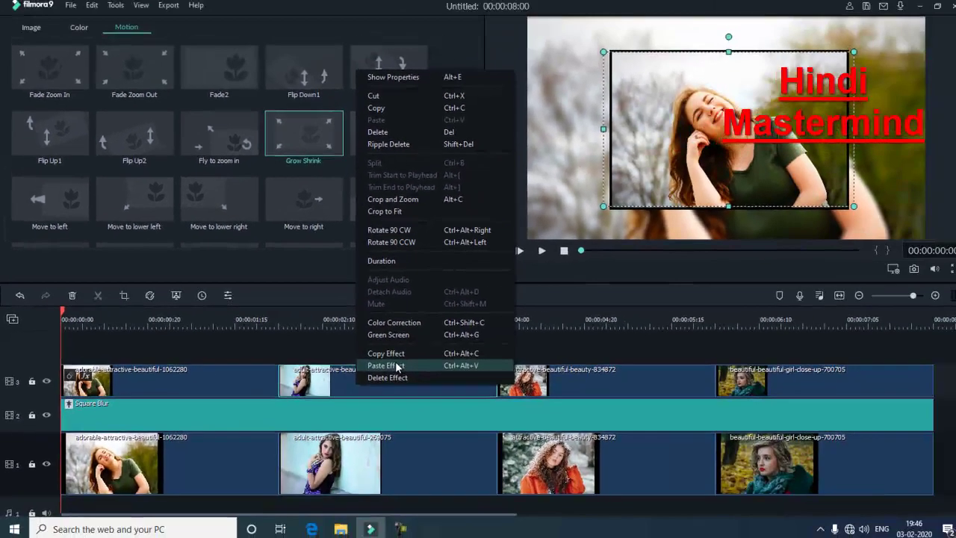
pyautogui.click(612, 422)
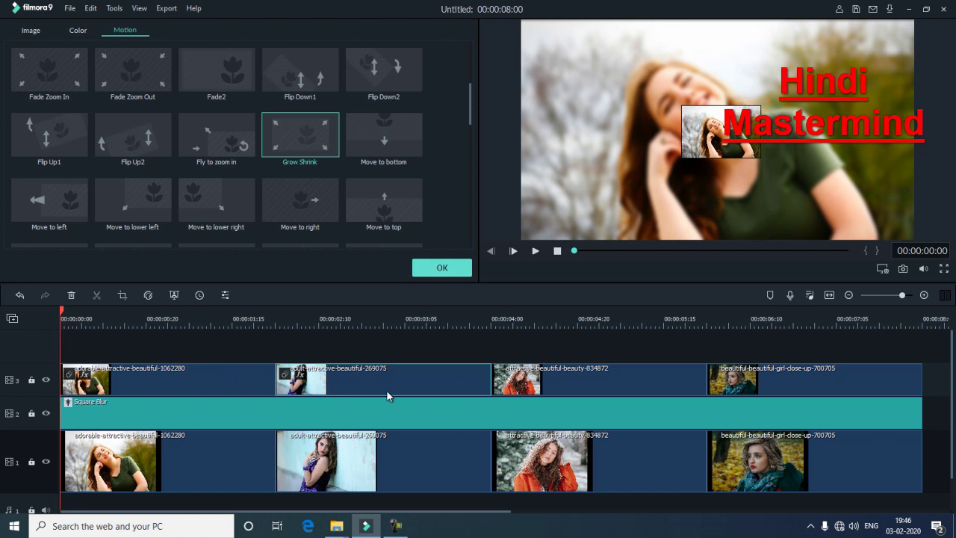
# Paste the copied effects onto the third and fourth top-track photos, then preview the opening of the slideshow.
pyautogui.click(542, 387)
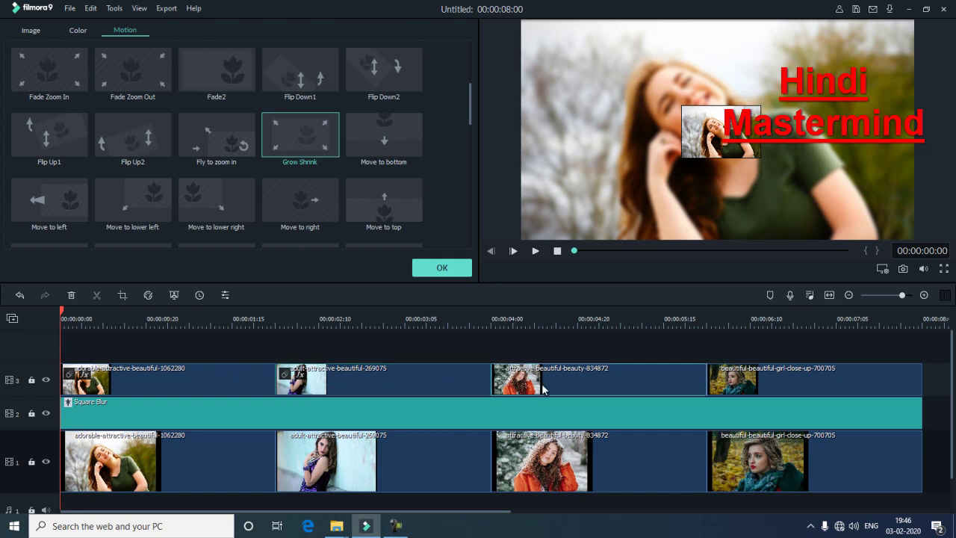
pyautogui.rightClick(542, 387)
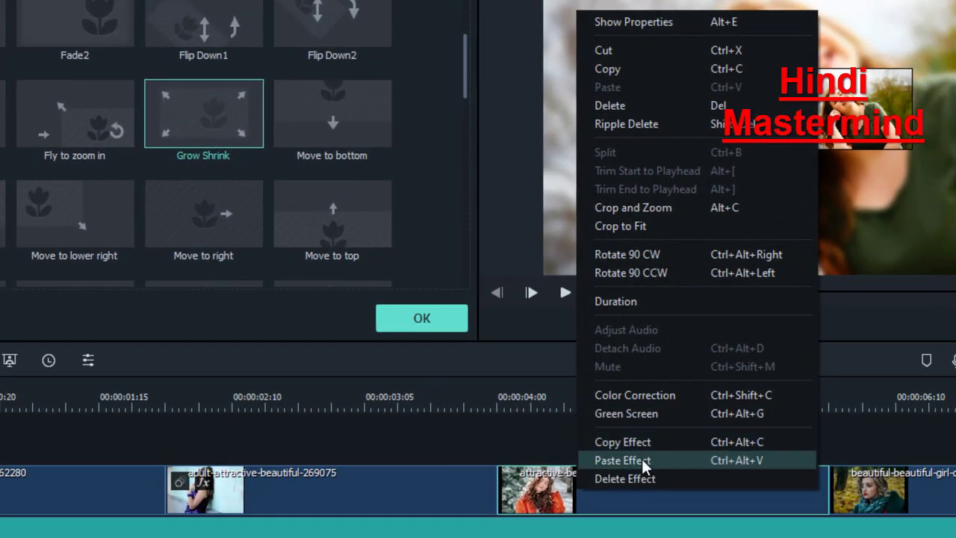
pyautogui.click(641, 460)
pyautogui.click(874, 487)
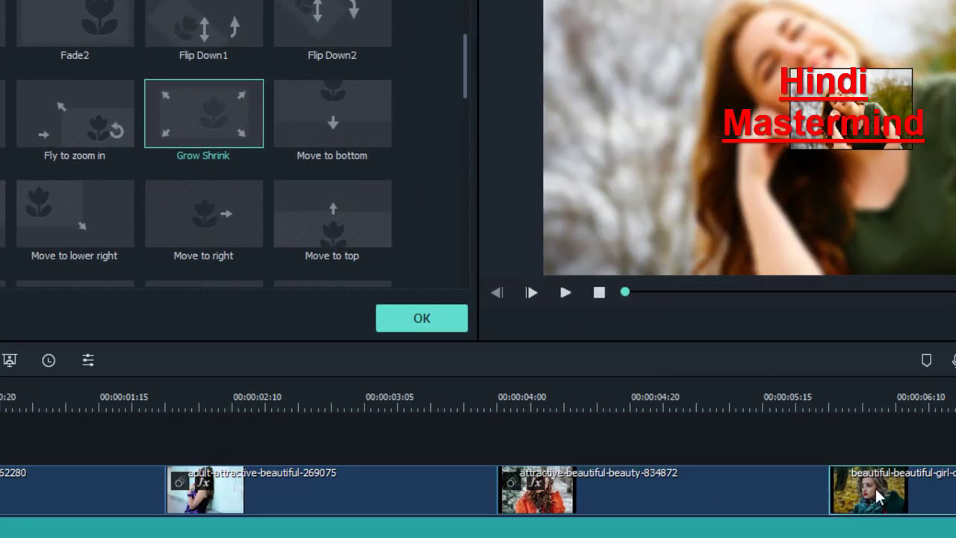
pyautogui.rightClick(874, 487)
pyautogui.click(907, 456)
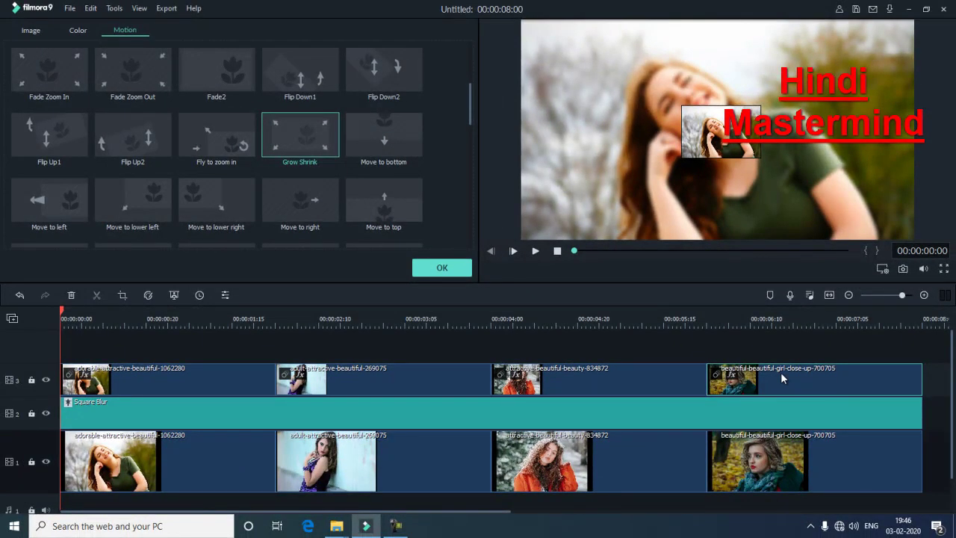
pyautogui.click(441, 270)
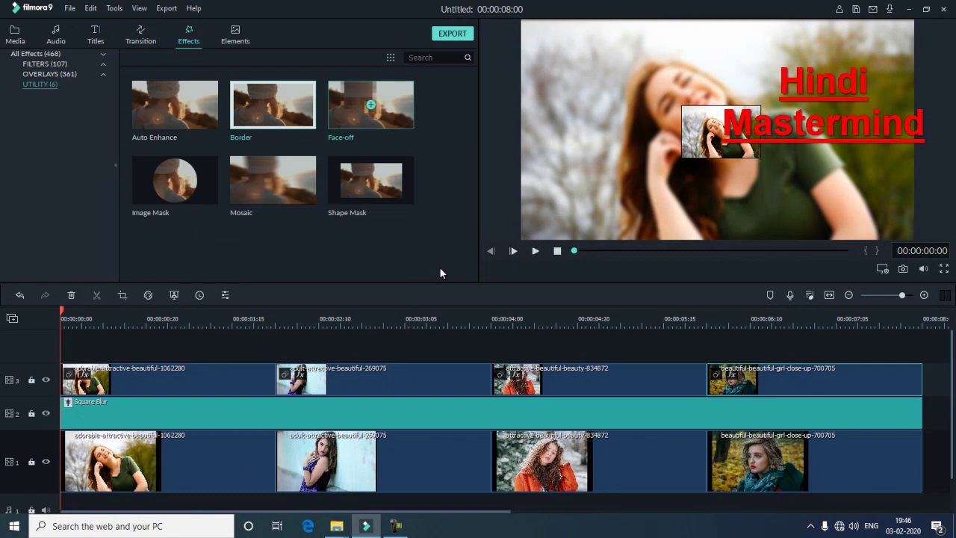
pyautogui.click(535, 252)
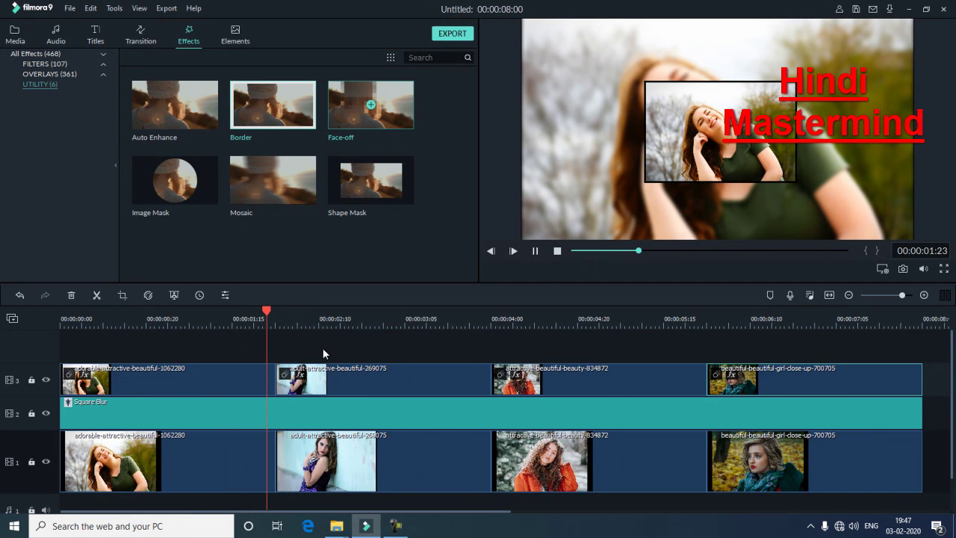
pyautogui.press('space')
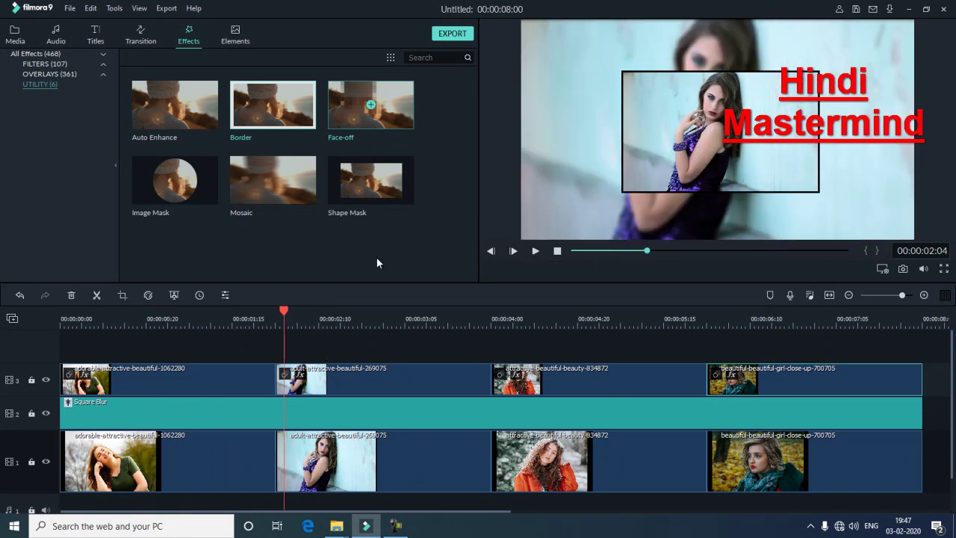
# Export the slideshow to the computer as an MP4 named "My Video new", dismissing the offline notice.
pyautogui.click(451, 34)
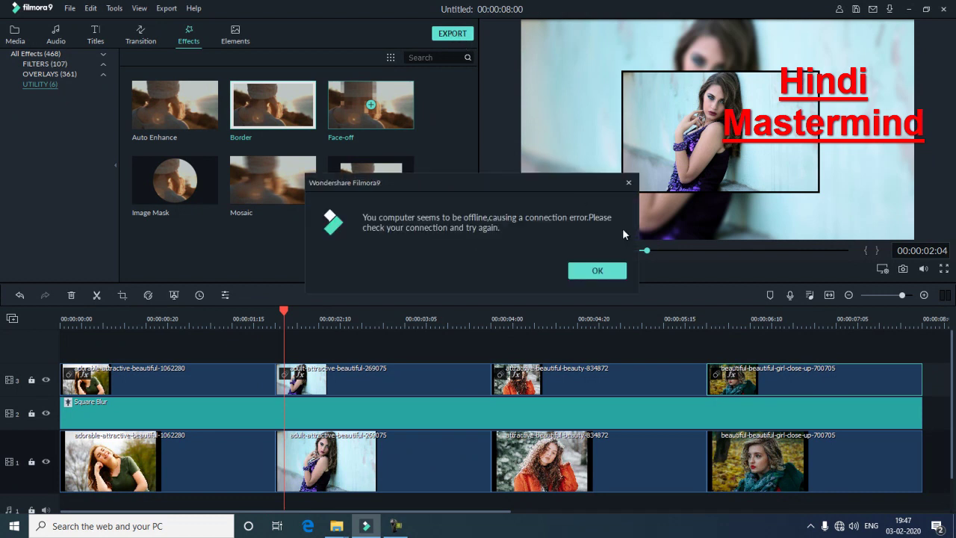
pyautogui.click(601, 273)
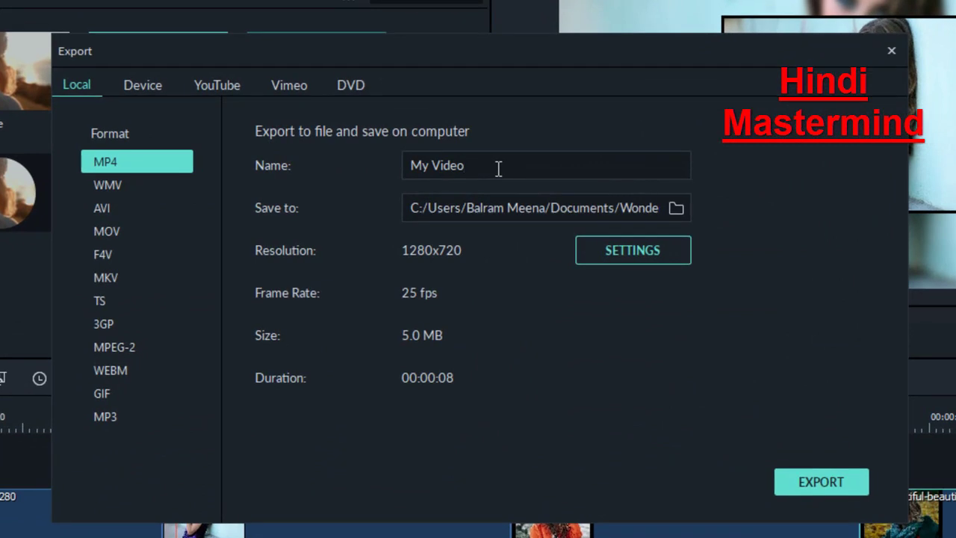
pyautogui.click(498, 168)
pyautogui.write('new')
pyautogui.click(793, 482)
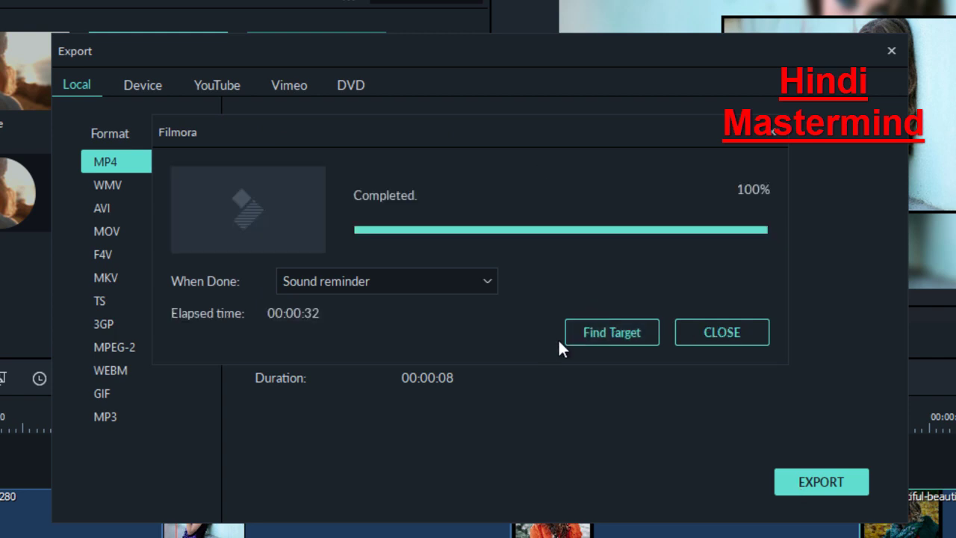
# Open the exported video from its output folder in VLC, watch it full screen from the start, and return to Filmora.
pyautogui.click(606, 333)
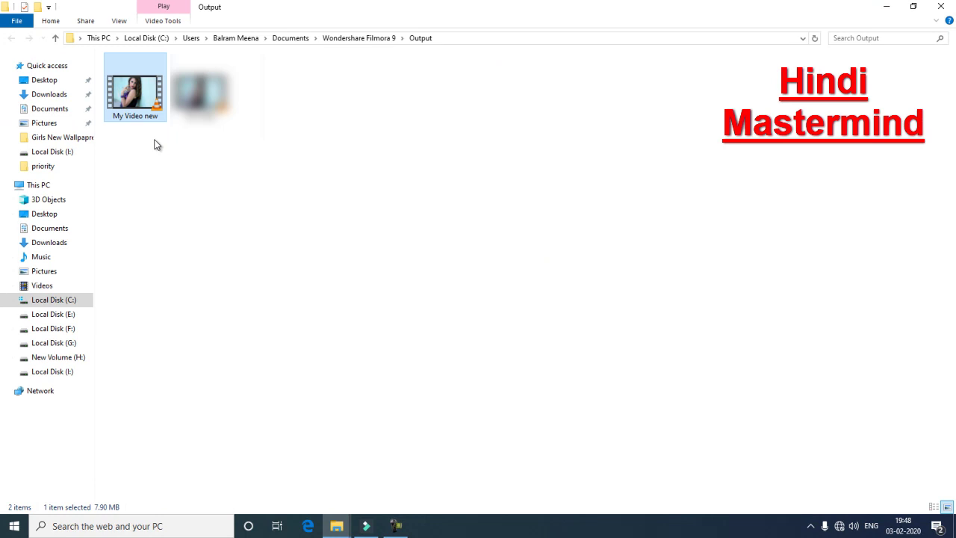
pyautogui.doubleClick(137, 99)
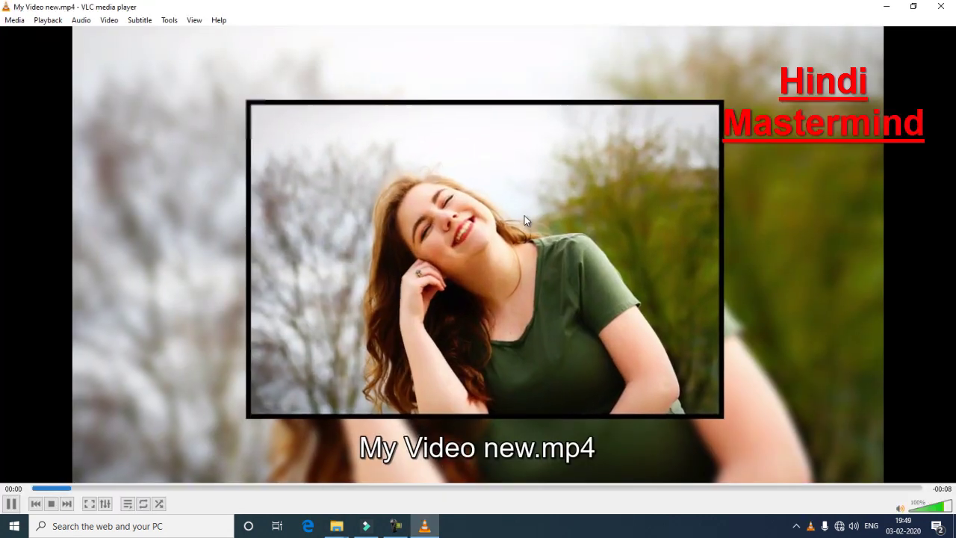
pyautogui.doubleClick(177, 275)
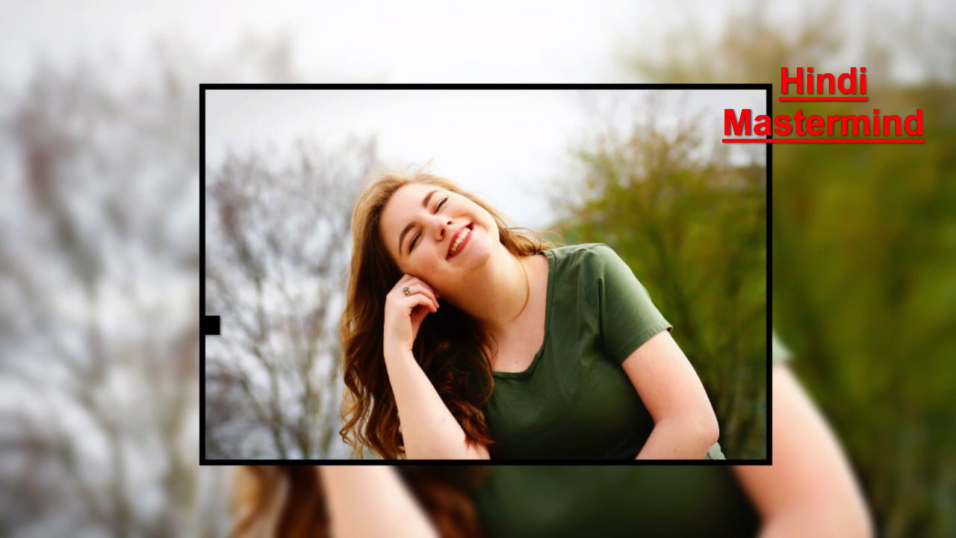
pyautogui.press('Left')
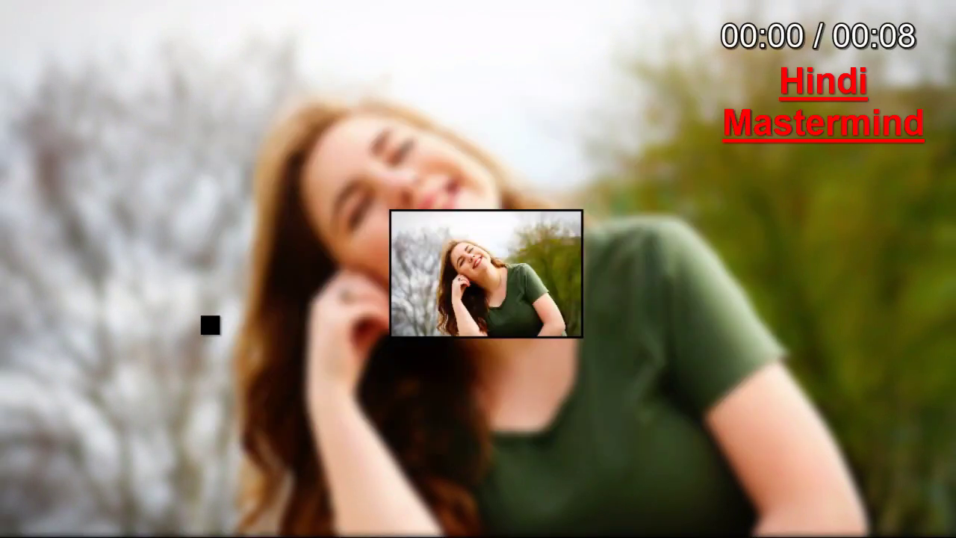
pyautogui.moveTo(216, 334)
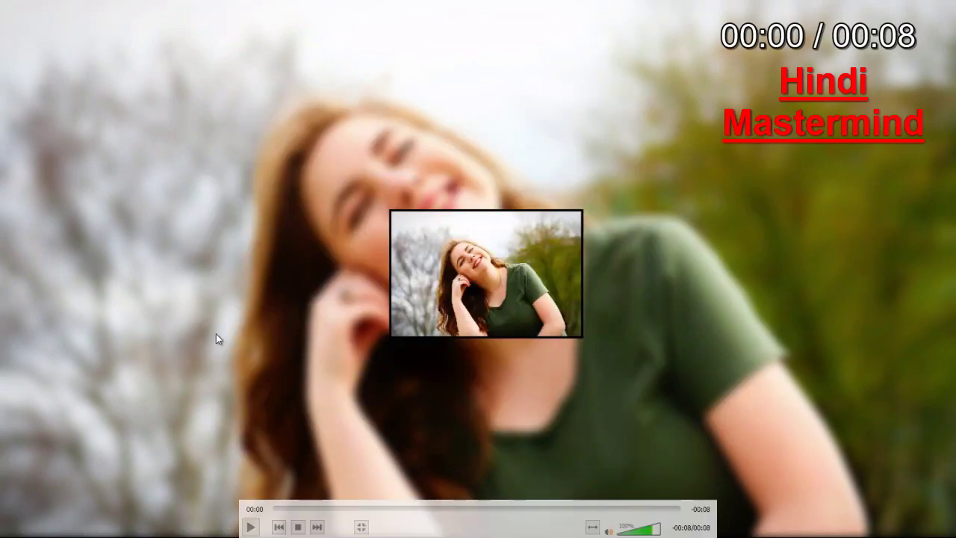
pyautogui.click(249, 527)
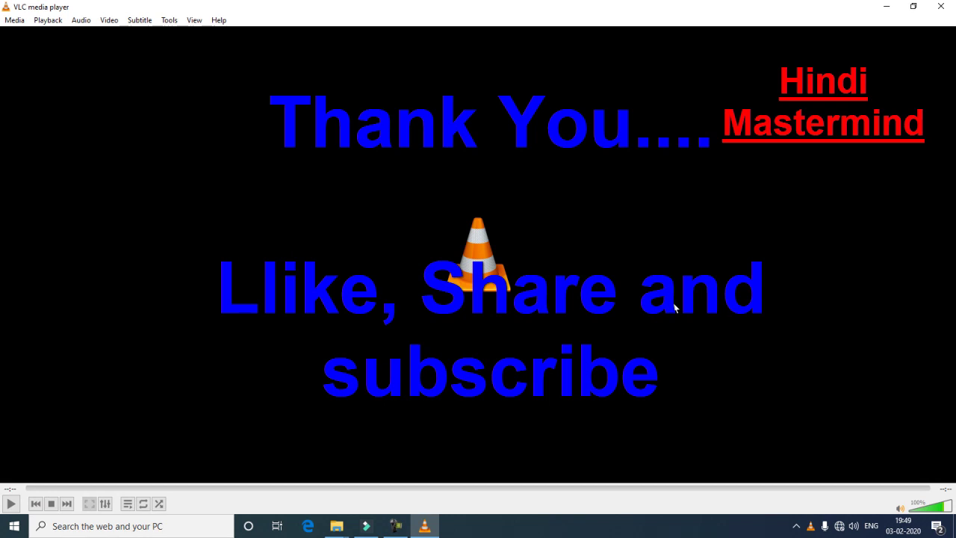
pyautogui.click(887, 7)
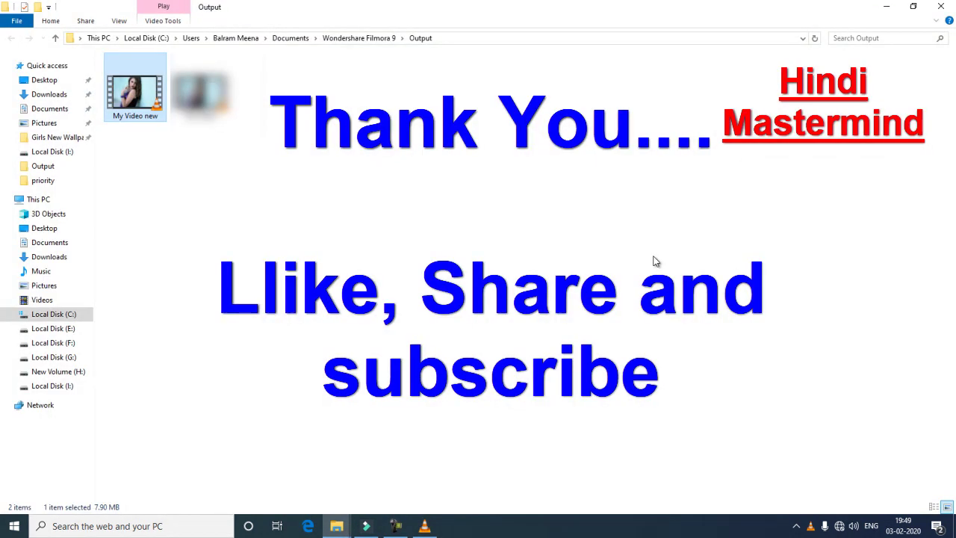
pyautogui.click(886, 7)
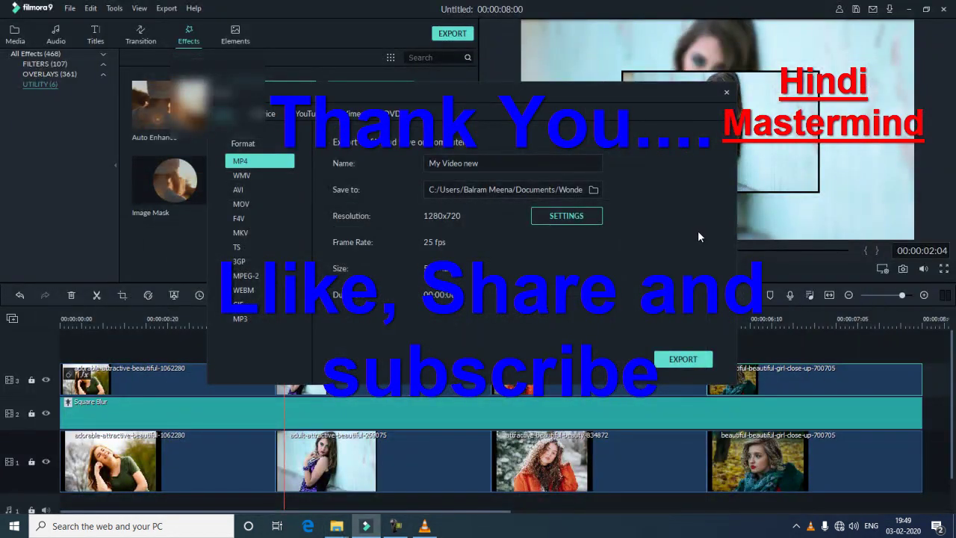